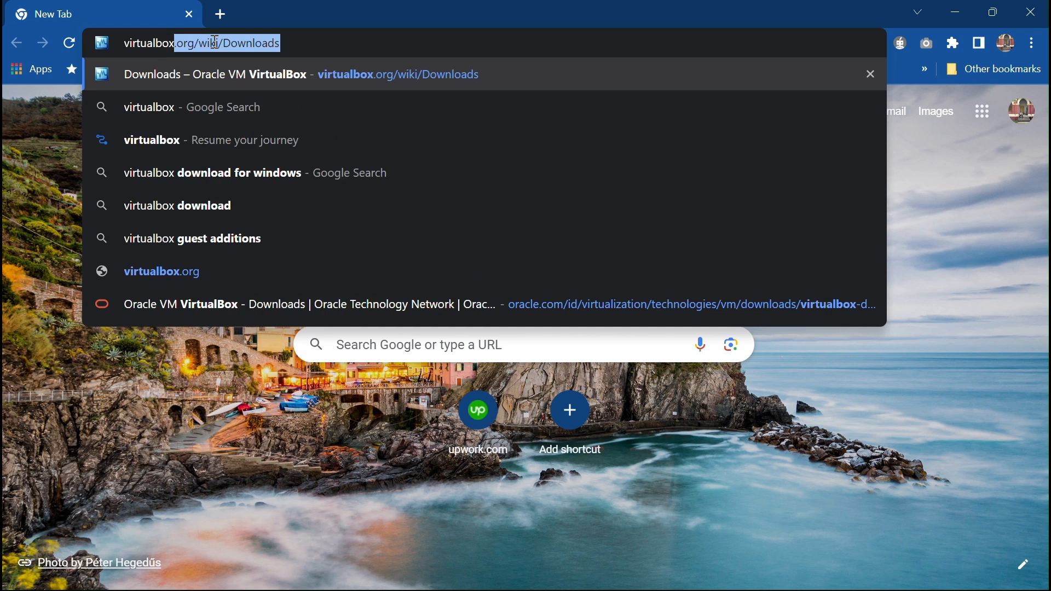
# - Load virtualbox.org and go to its VirtualBox 7.0 downloads page
pyautogui.press('Delete')
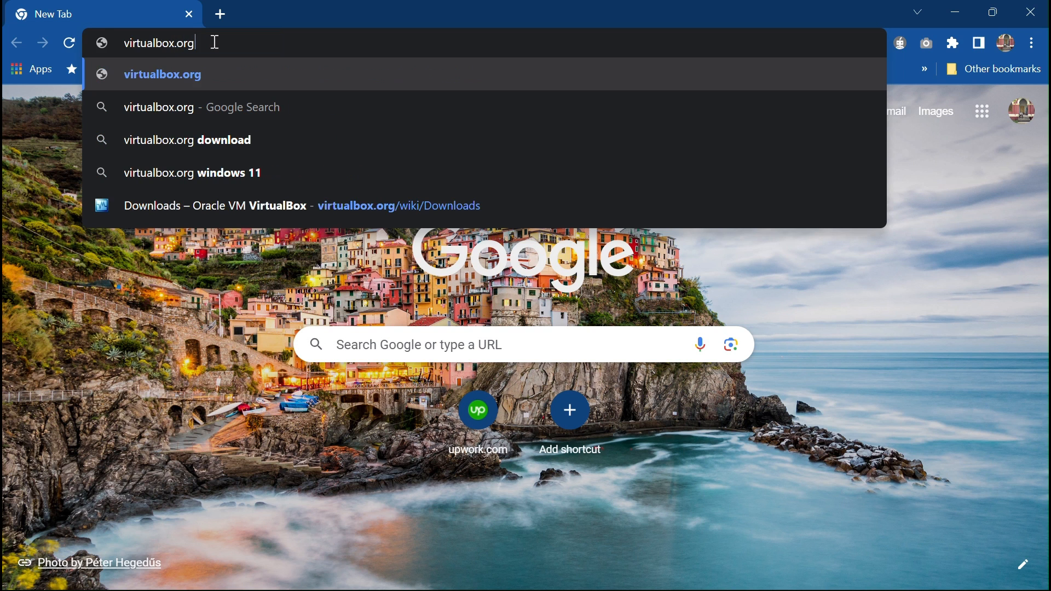
pyautogui.press('Return')
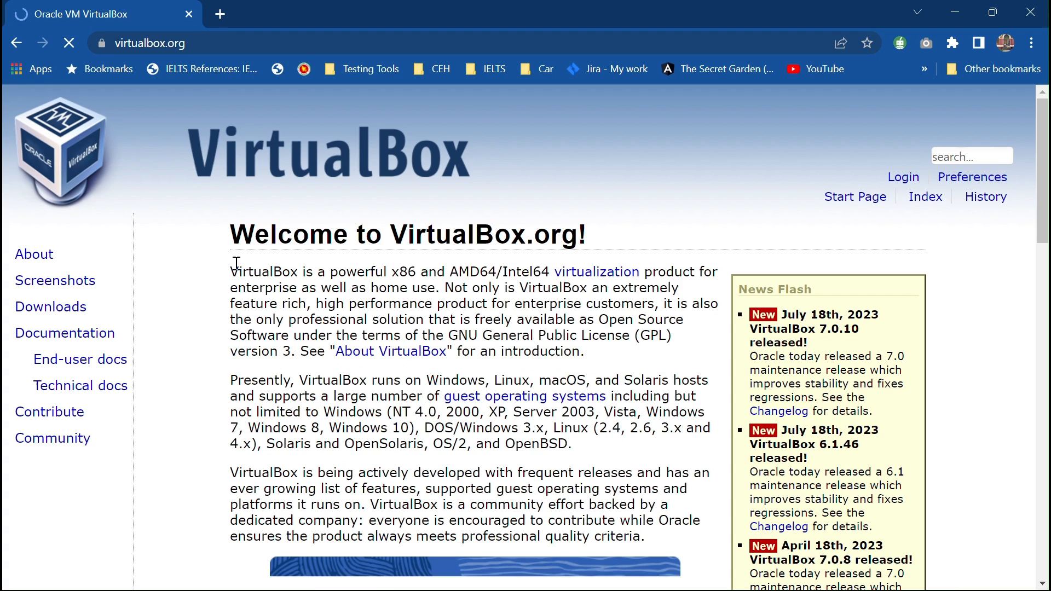
pyautogui.scroll(-4, 347, 237)
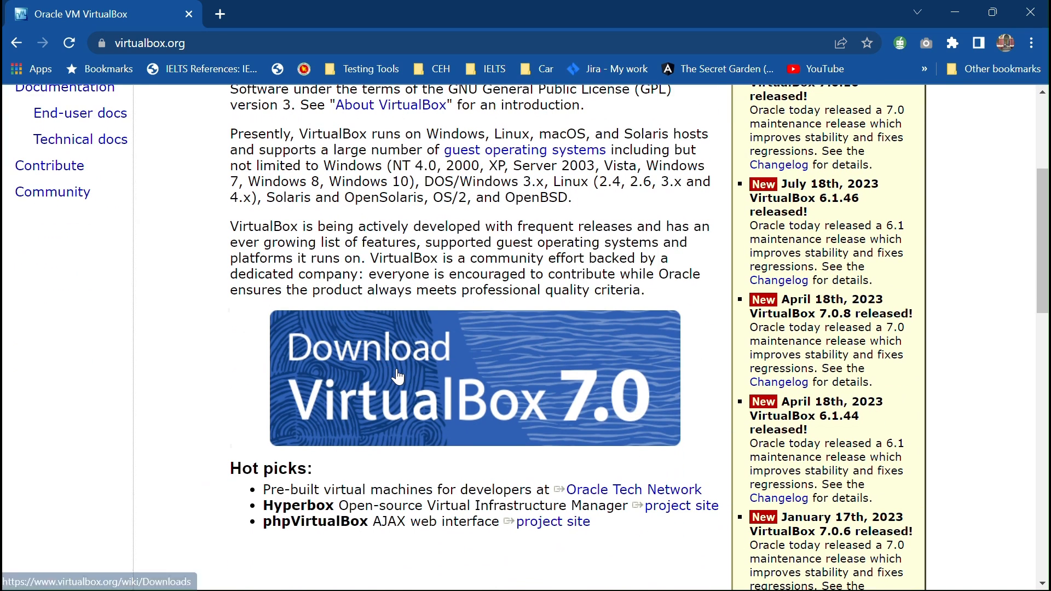
pyautogui.click(398, 376)
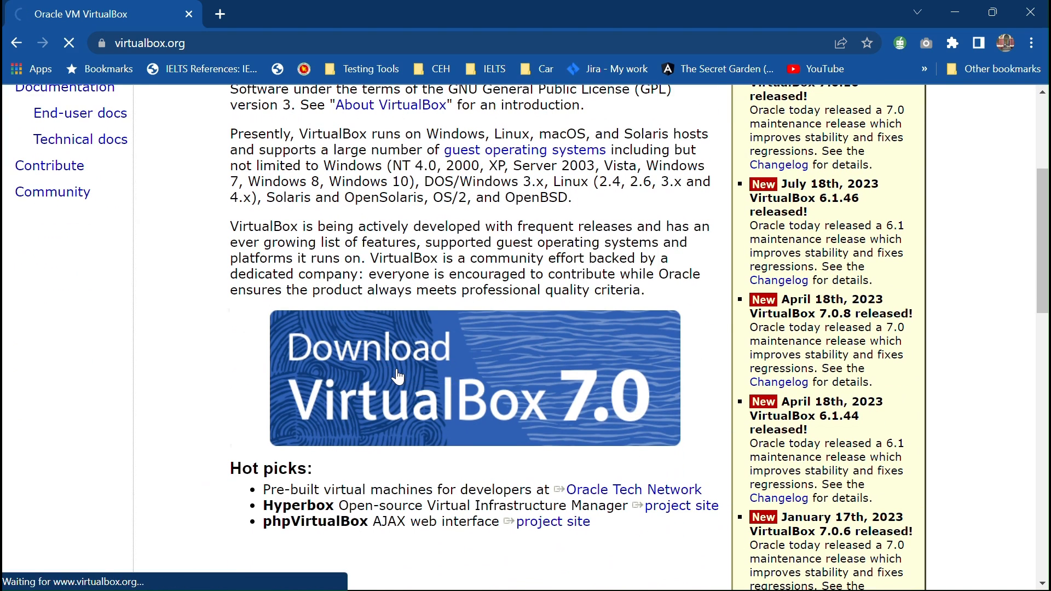
# - Download the VirtualBox 7.0.10 installer for Windows hosts and open it
pyautogui.scroll(-4, 399, 376)
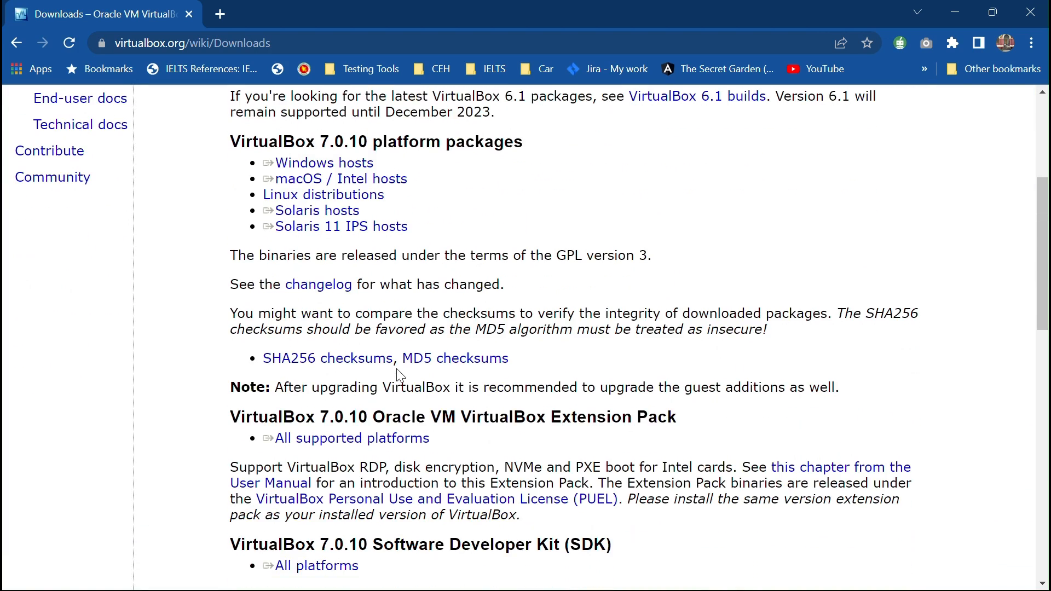
pyautogui.scroll(-14, 398, 377)
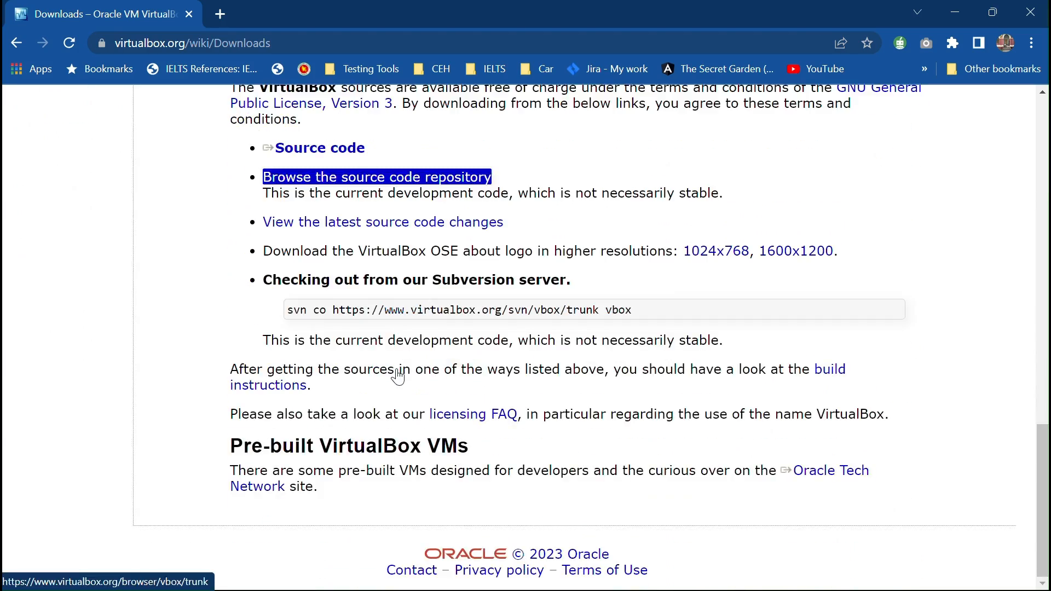
pyautogui.scroll(18, 398, 372)
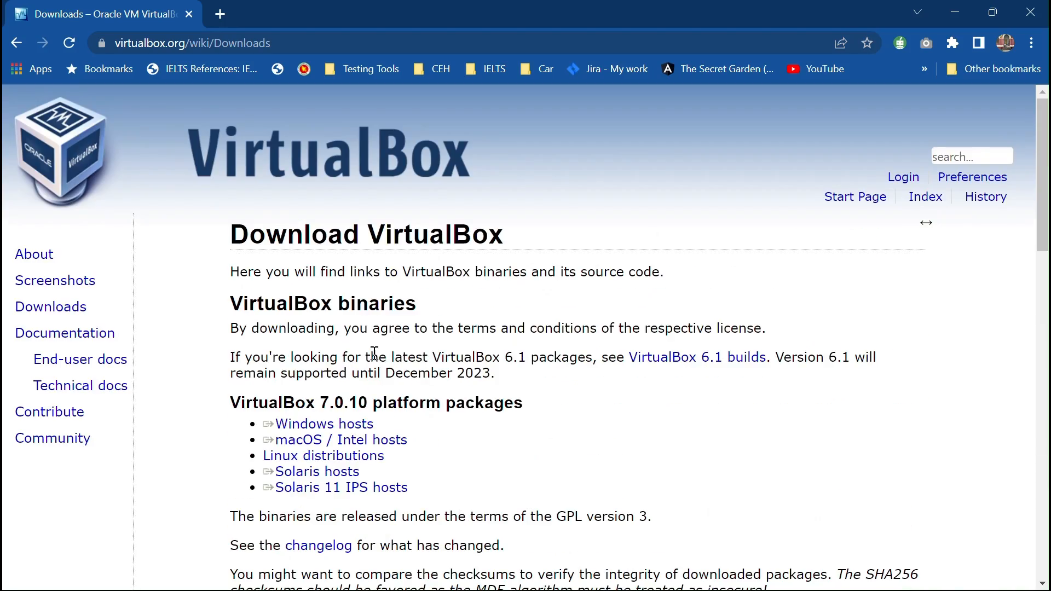
pyautogui.click(350, 427)
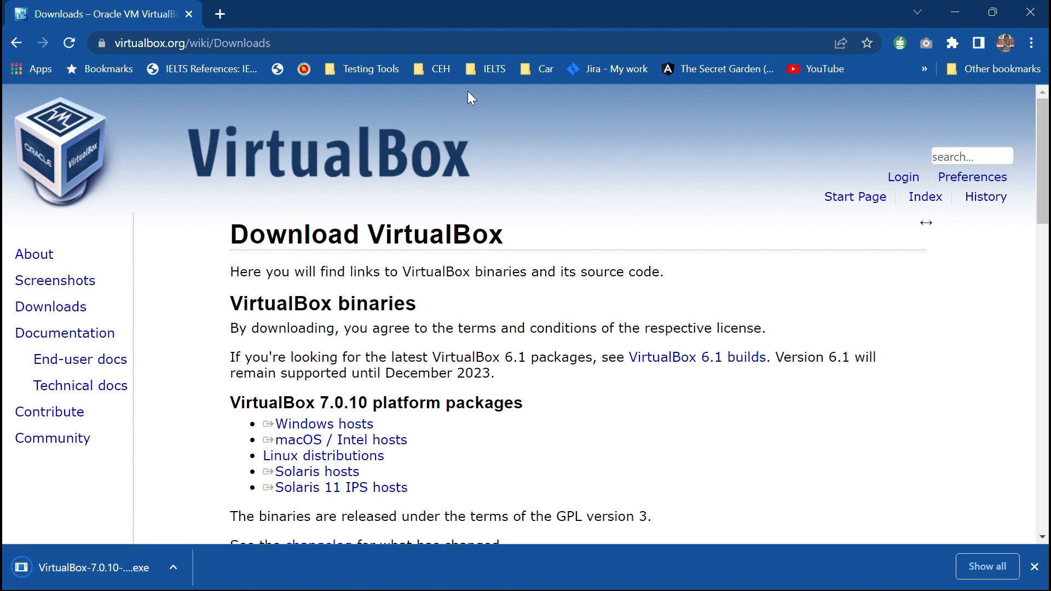
pyautogui.click(72, 579)
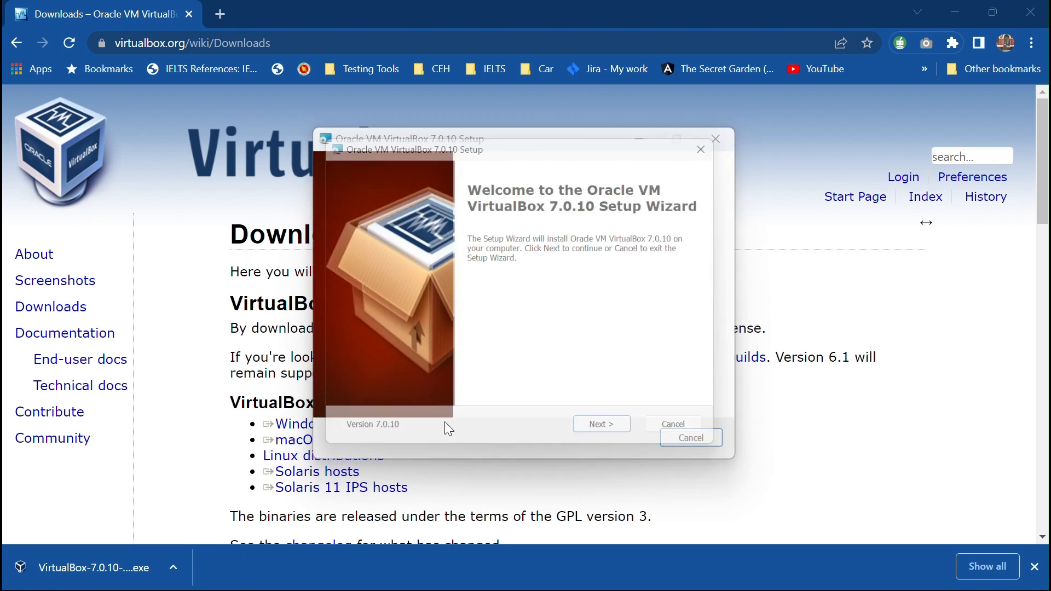
# - Move past the welcome page and browse the install location to drive D (New Volume)
pyautogui.click(604, 439)
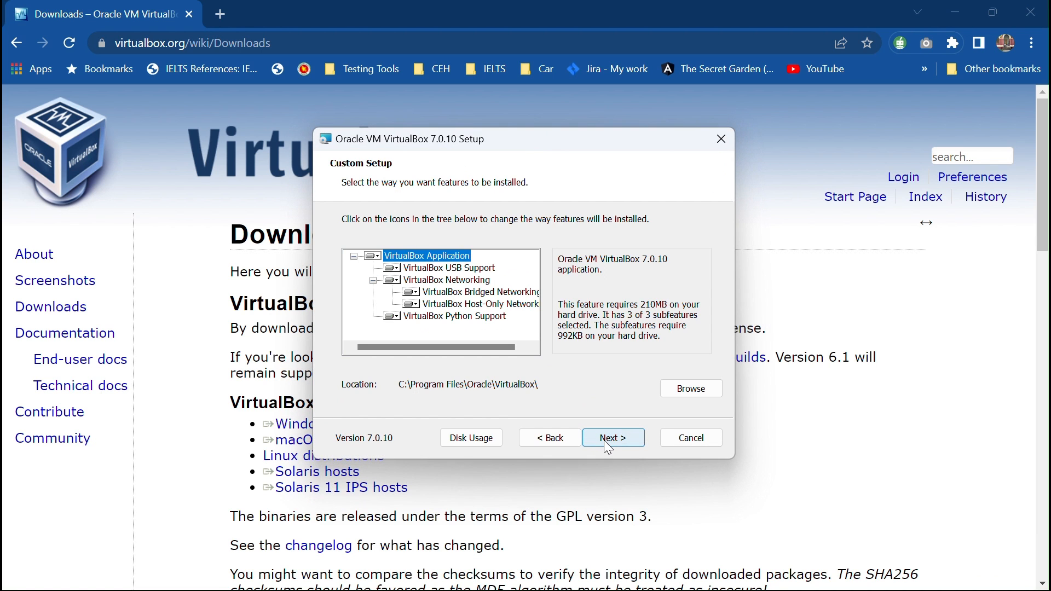
pyautogui.click(708, 391)
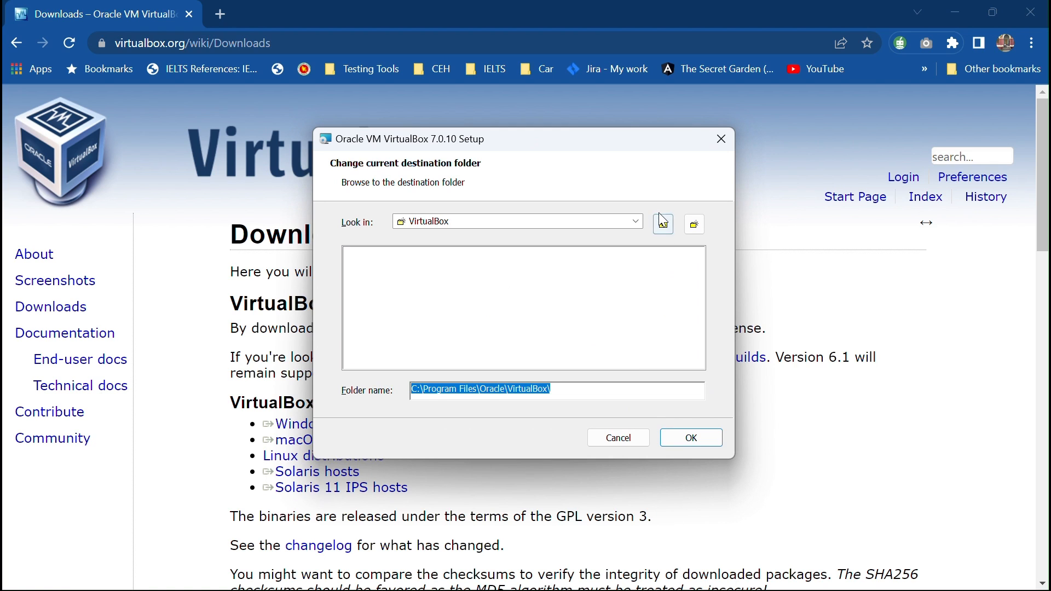
pyautogui.click(662, 221)
pyautogui.click(663, 225)
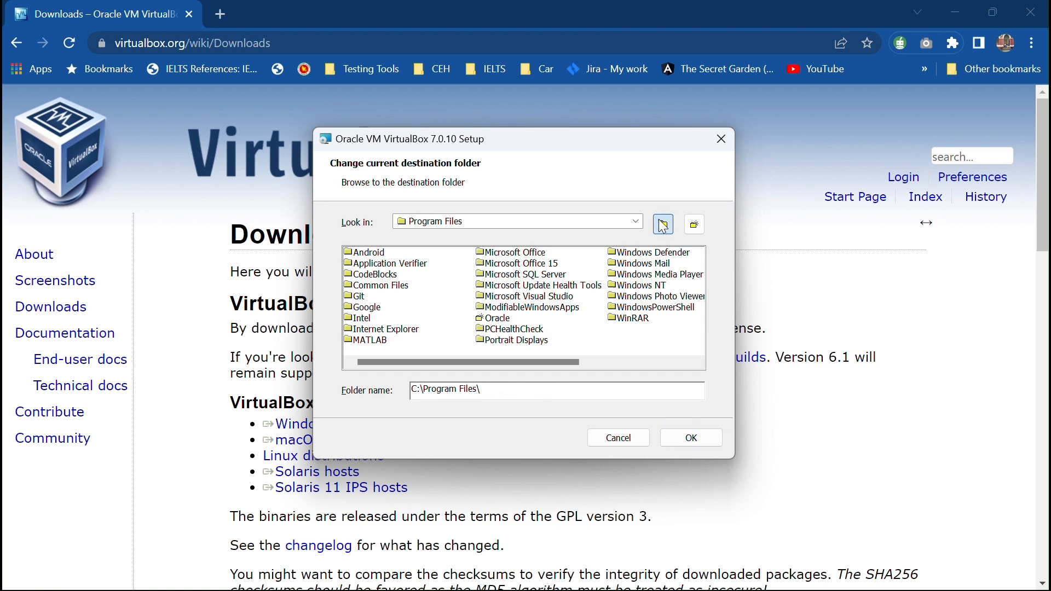
pyautogui.click(663, 225)
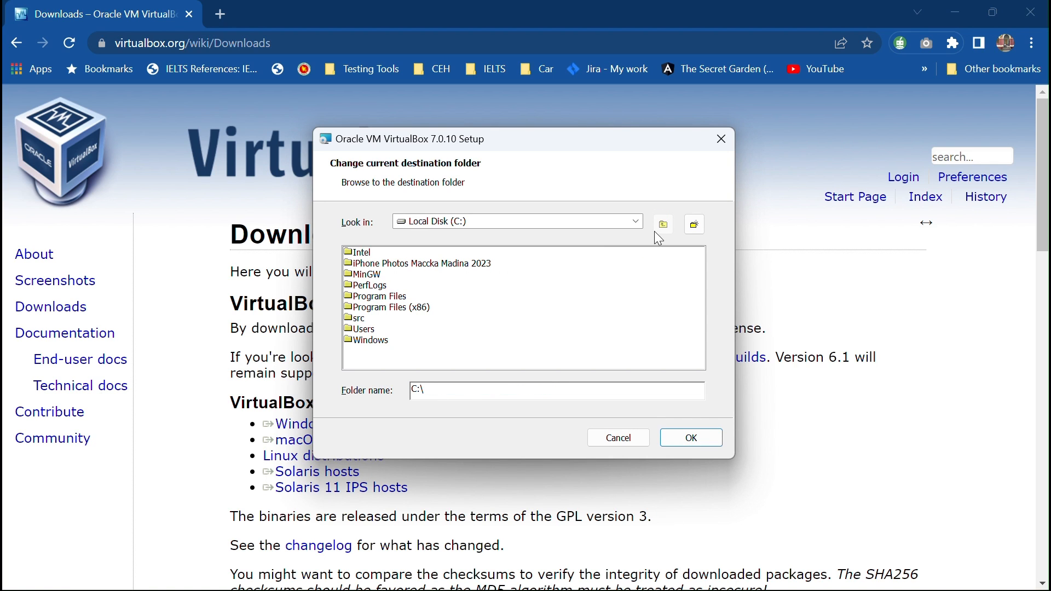
pyautogui.click(635, 221)
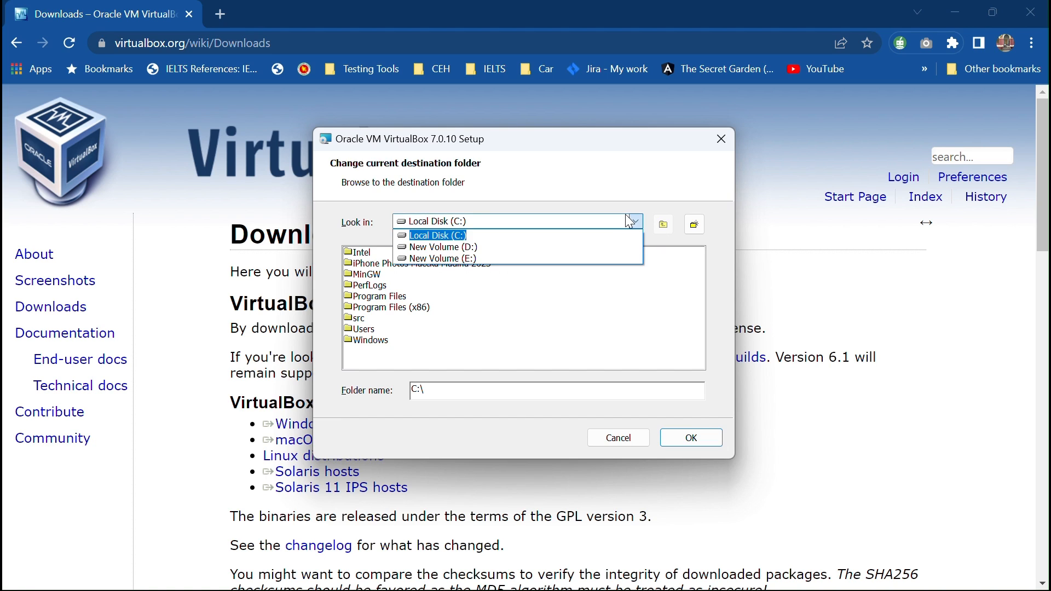
pyautogui.click(553, 247)
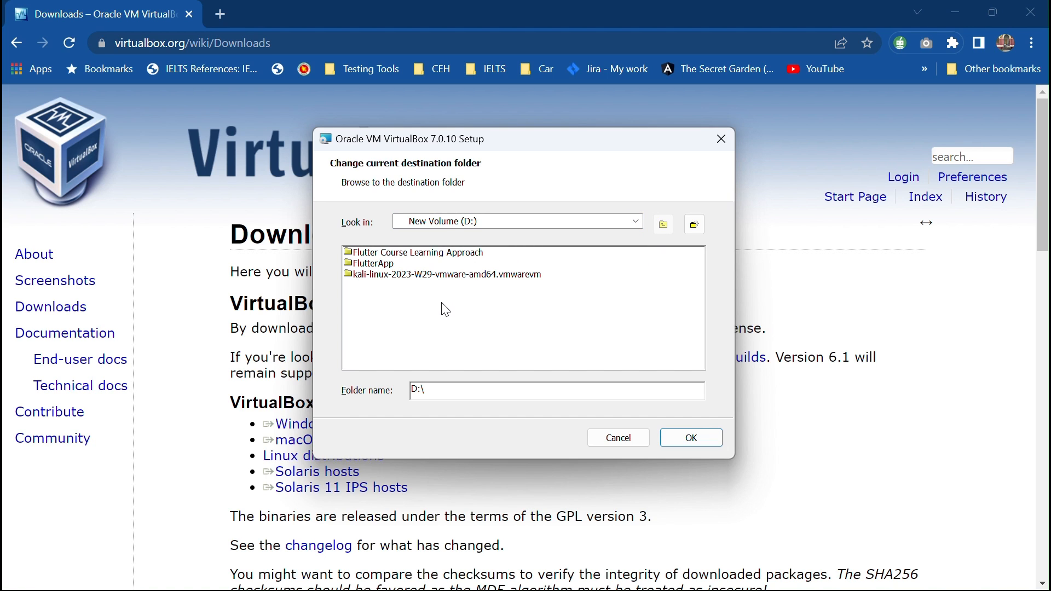
# - Create a VirtualBox folder on D: and set D:\VirtualBox\ as the install location
pyautogui.click(695, 225)
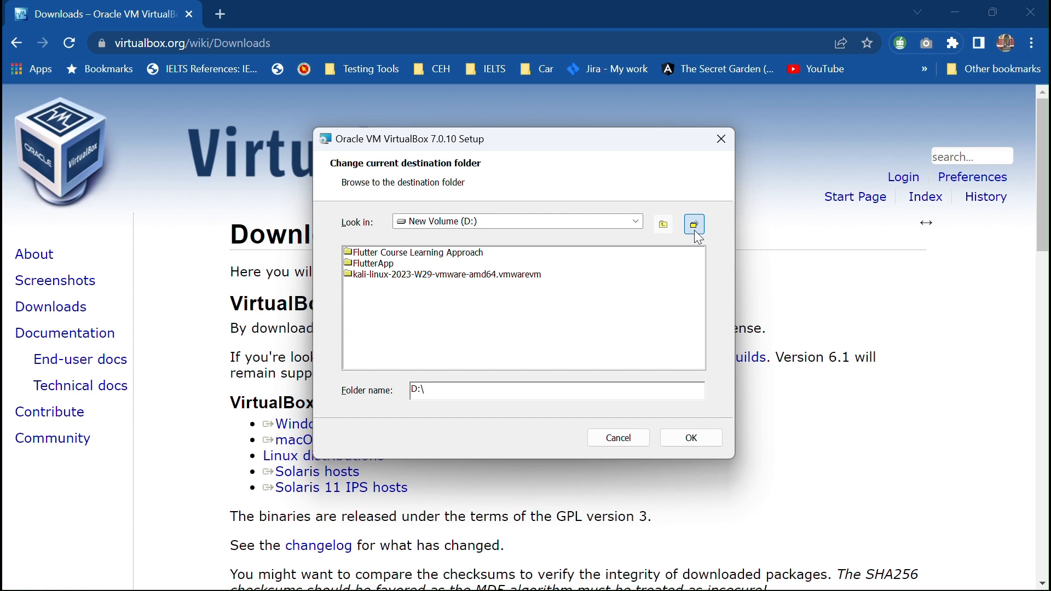
pyautogui.write('Virtual')
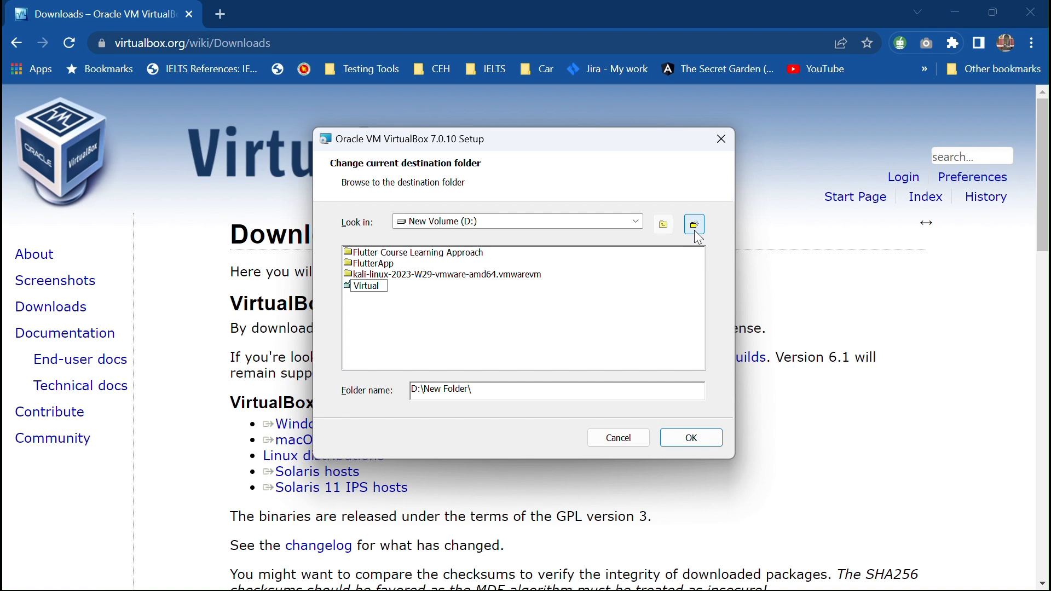
pyautogui.write('Box')
pyautogui.click(415, 289)
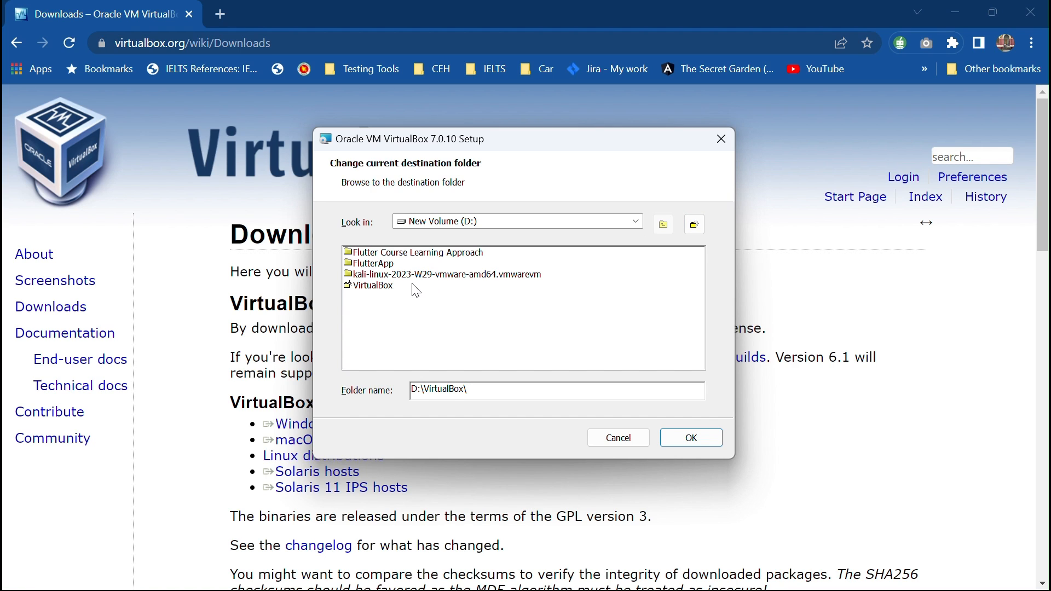
pyautogui.click(701, 442)
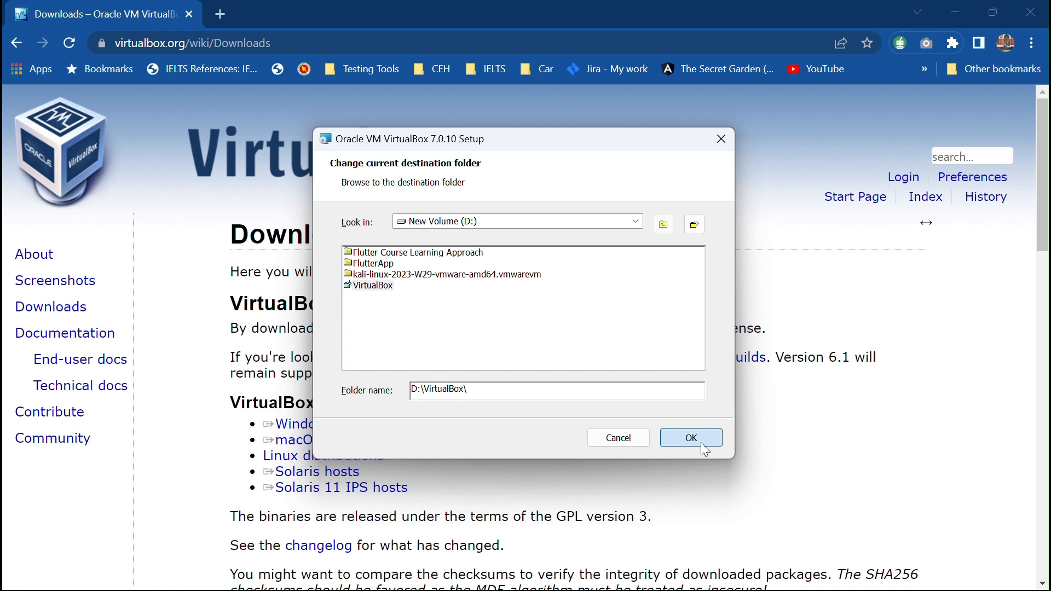
pyautogui.click(628, 442)
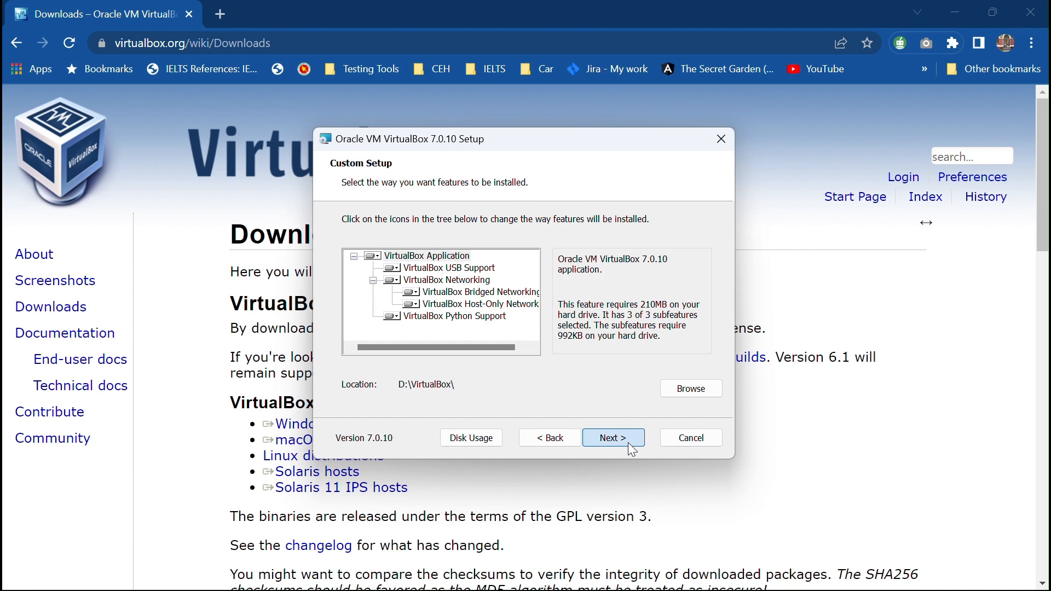
# - Accept the network and missing Python warnings, install VirtualBox 7.0.10, then finish and launch it
pyautogui.click(630, 443)
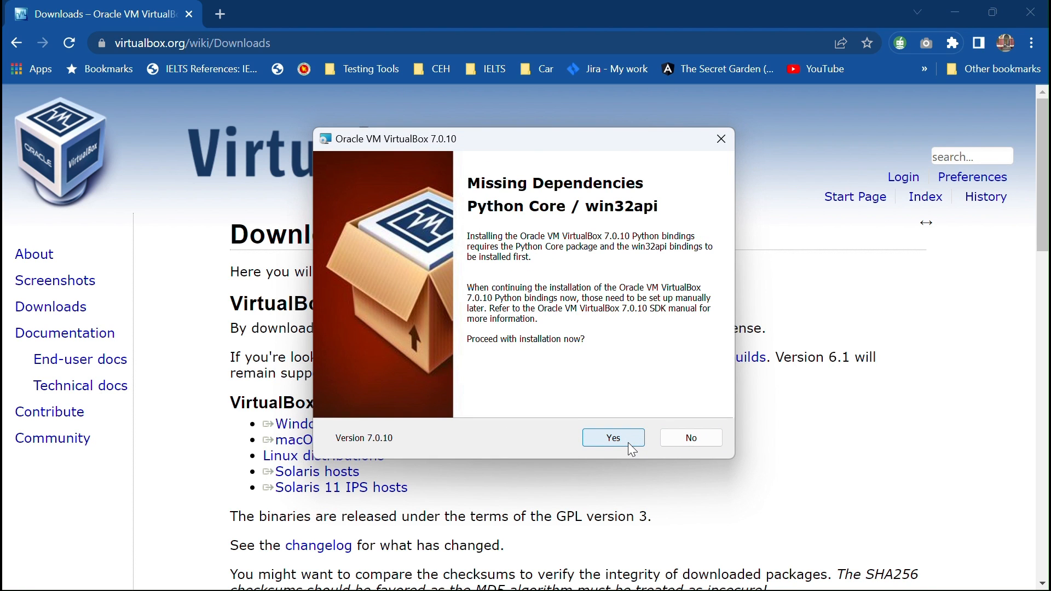
pyautogui.click(629, 444)
pyautogui.click(628, 442)
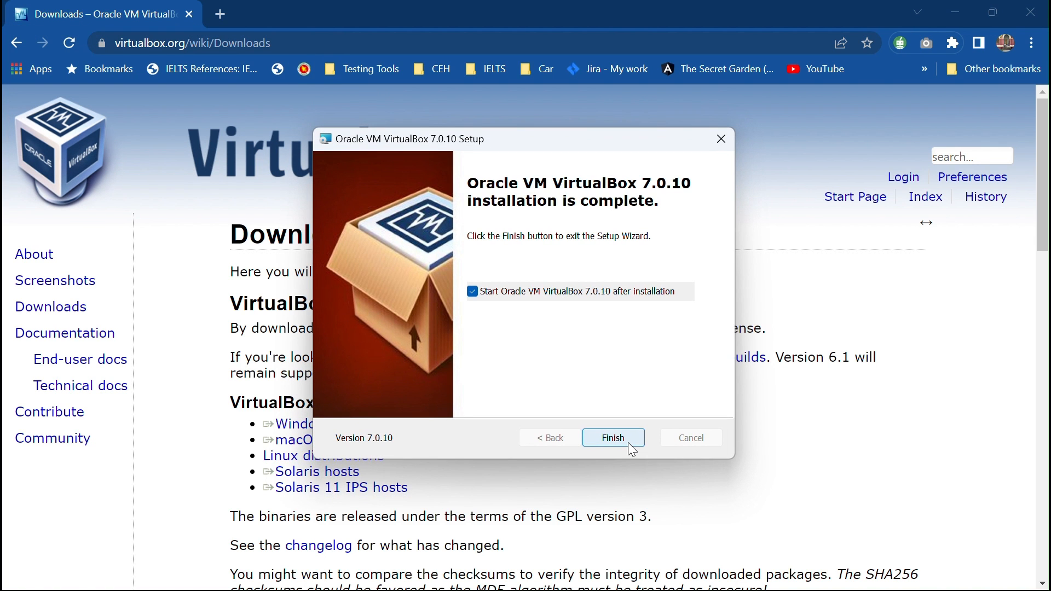
pyautogui.click(628, 443)
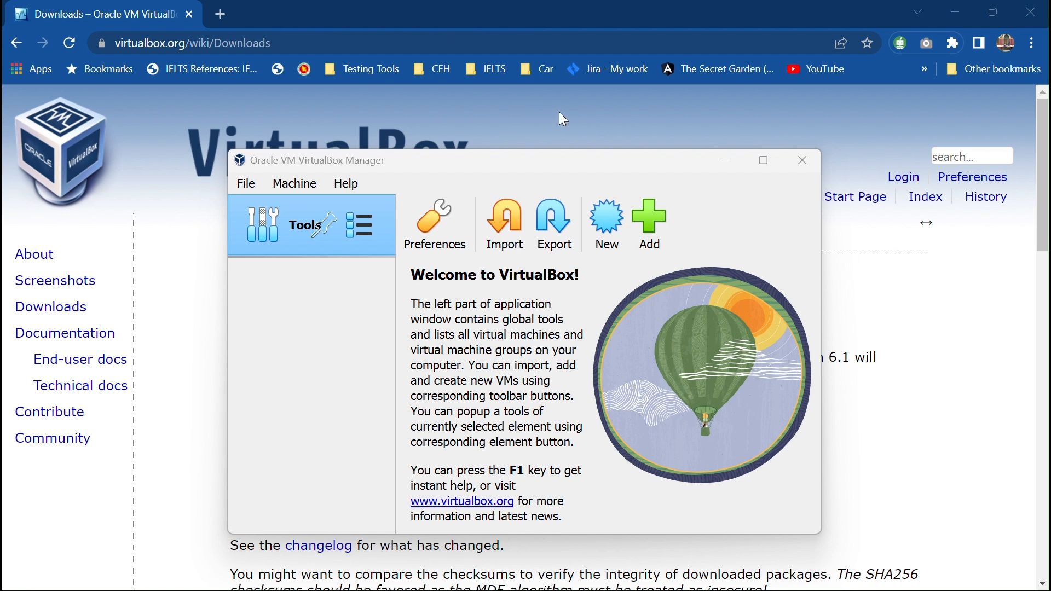
# - In a new Chrome tab, search Google for 'download kali linux'
pyautogui.click(220, 14)
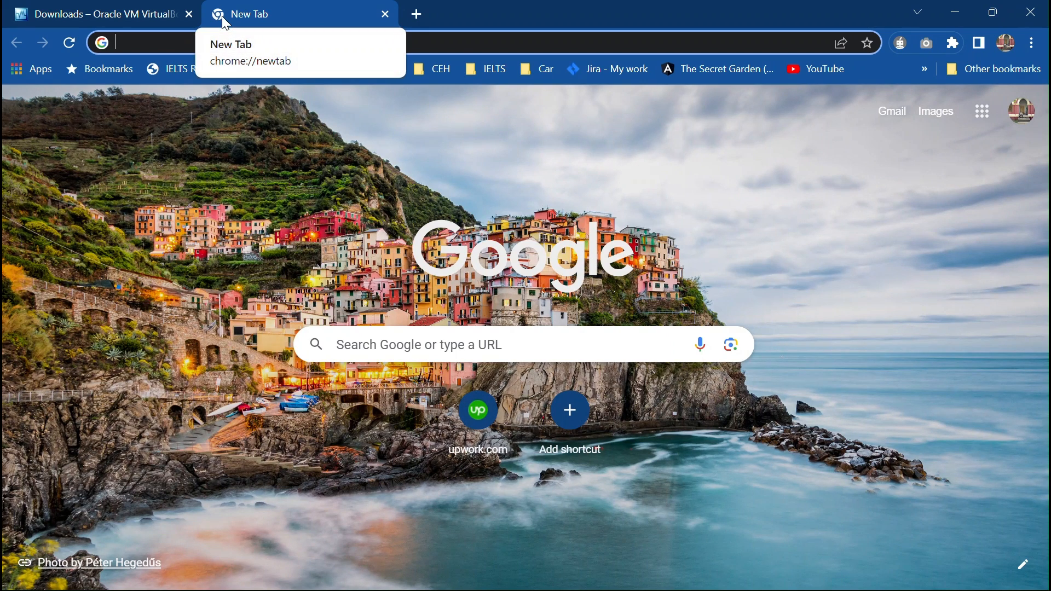
pyautogui.write('downlod kali')
pyautogui.press('Down')
pyautogui.press('Down')
pyautogui.press('Up')
pyautogui.press('Return')
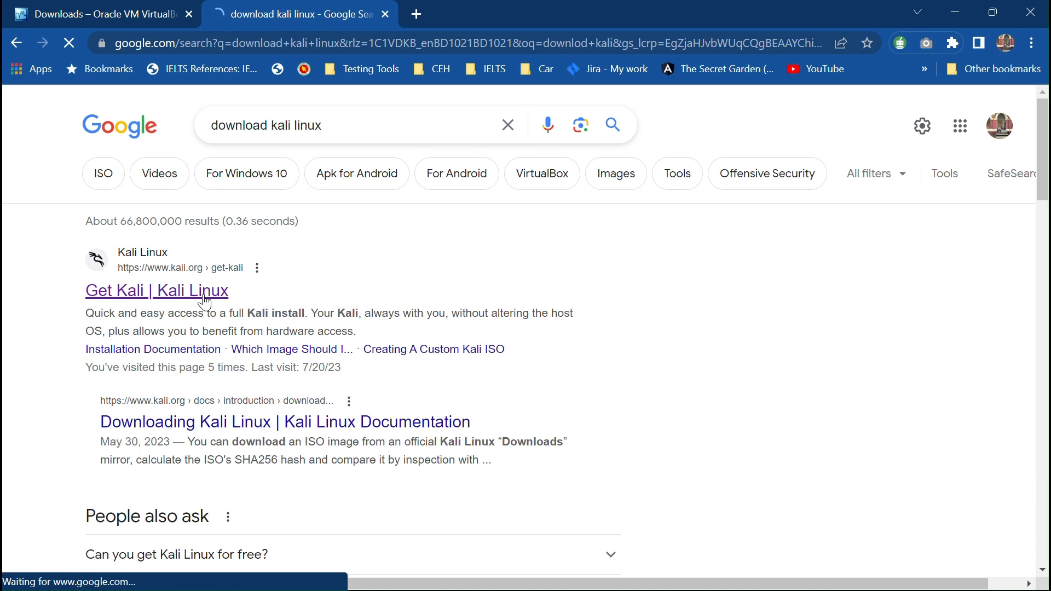
# - Open kali.org's Get Kali page and download the 64-bit Installer ISO
pyautogui.click(205, 292)
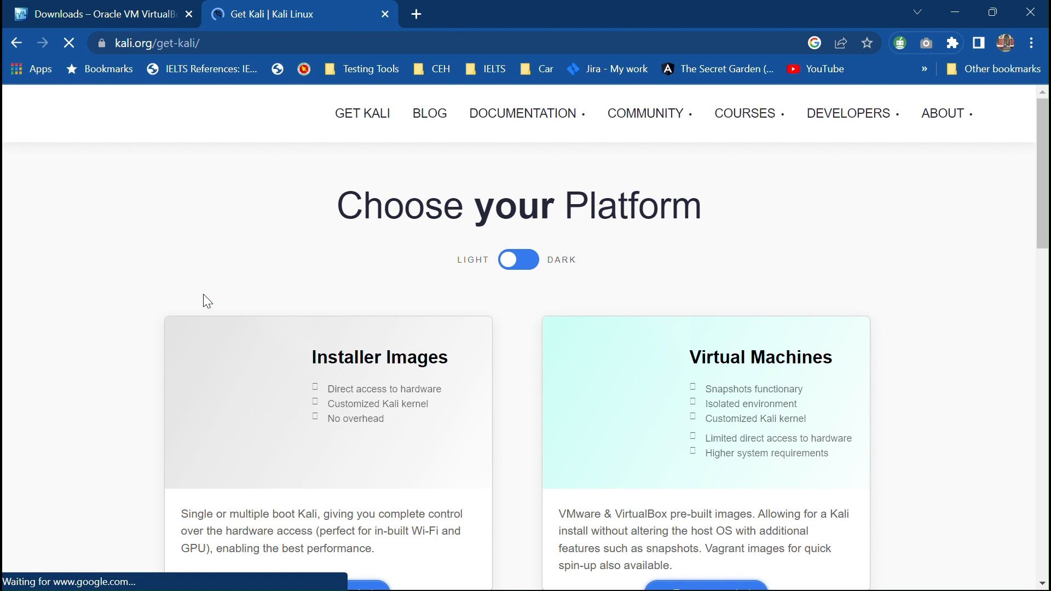
pyautogui.scroll(-5, 454, 302)
pyautogui.scroll(2, 452, 301)
pyautogui.scroll(-7, 452, 302)
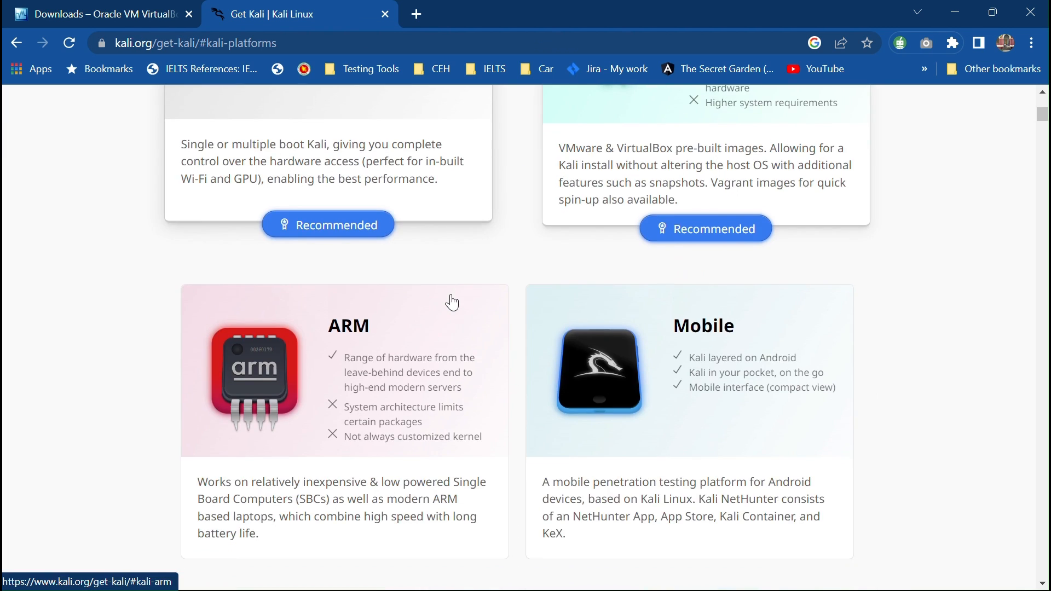
pyautogui.scroll(-10, 452, 301)
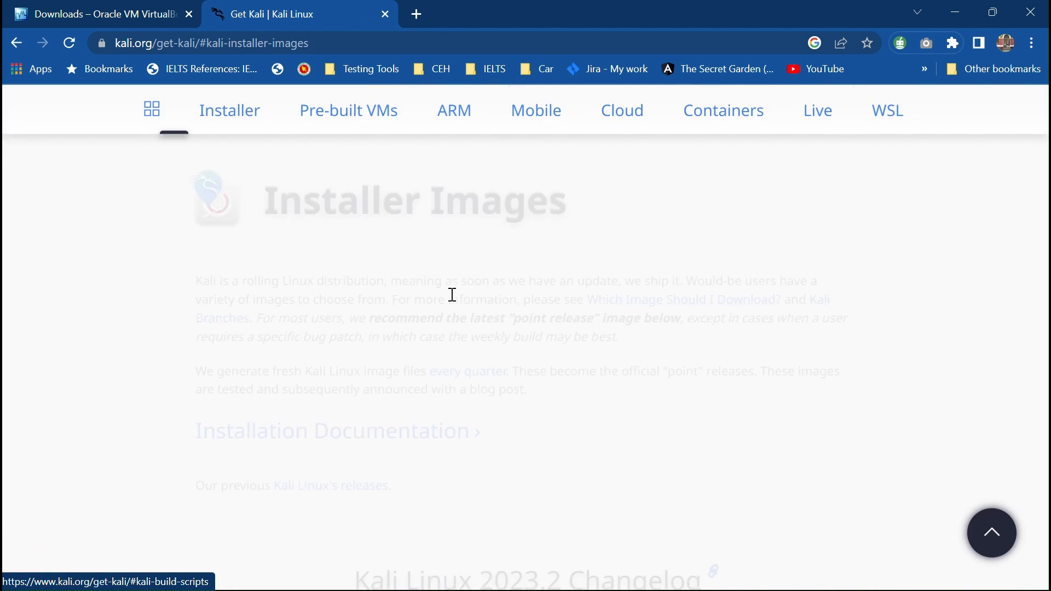
pyautogui.scroll(-10, 452, 298)
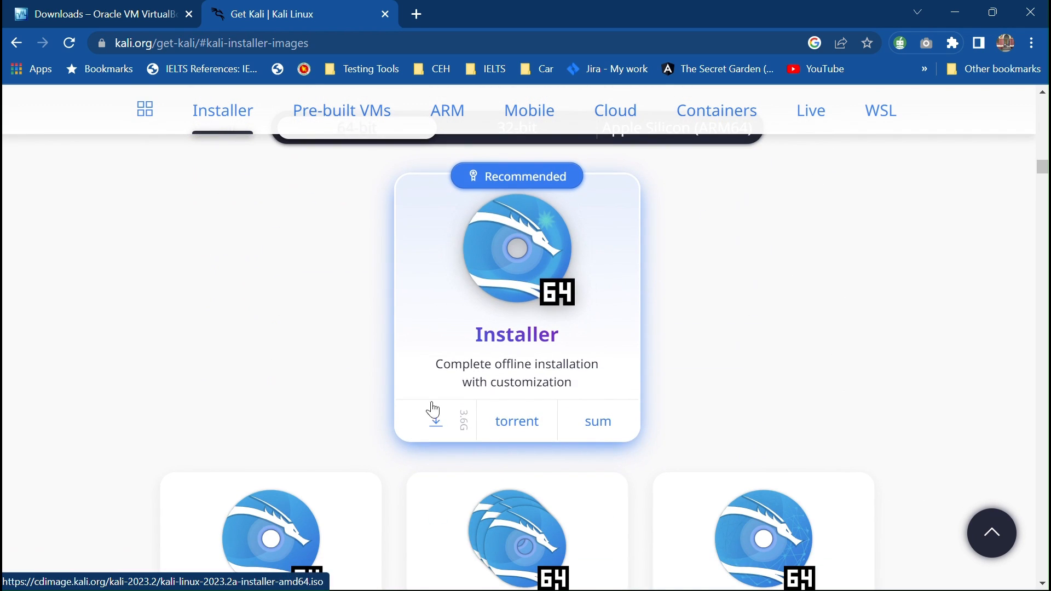
pyautogui.click(434, 424)
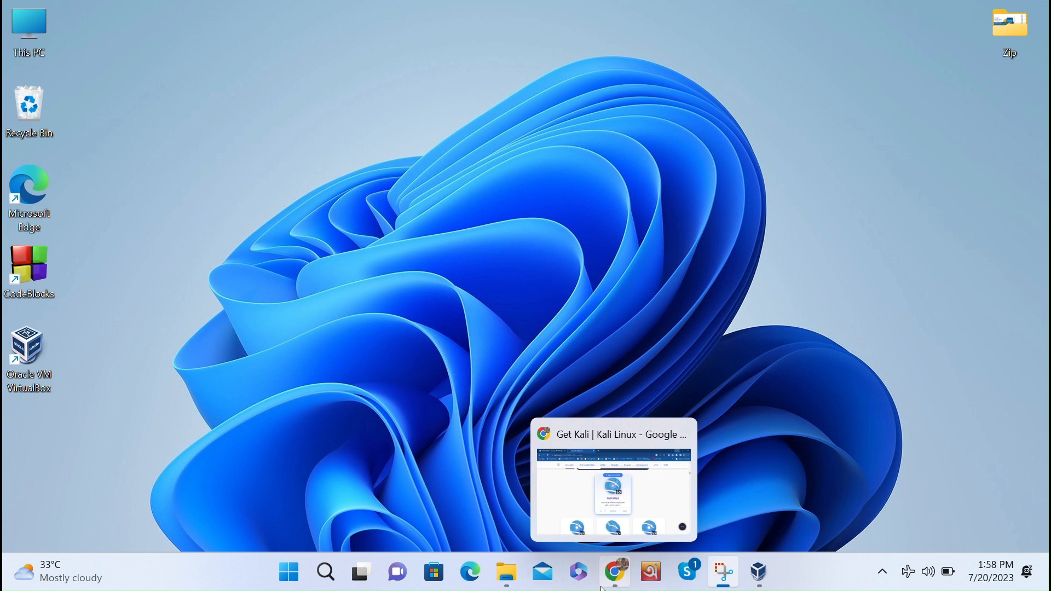
# - Start a new VM named KaliLinux using the Kali 2023.2a installer ISO
pyautogui.click(765, 578)
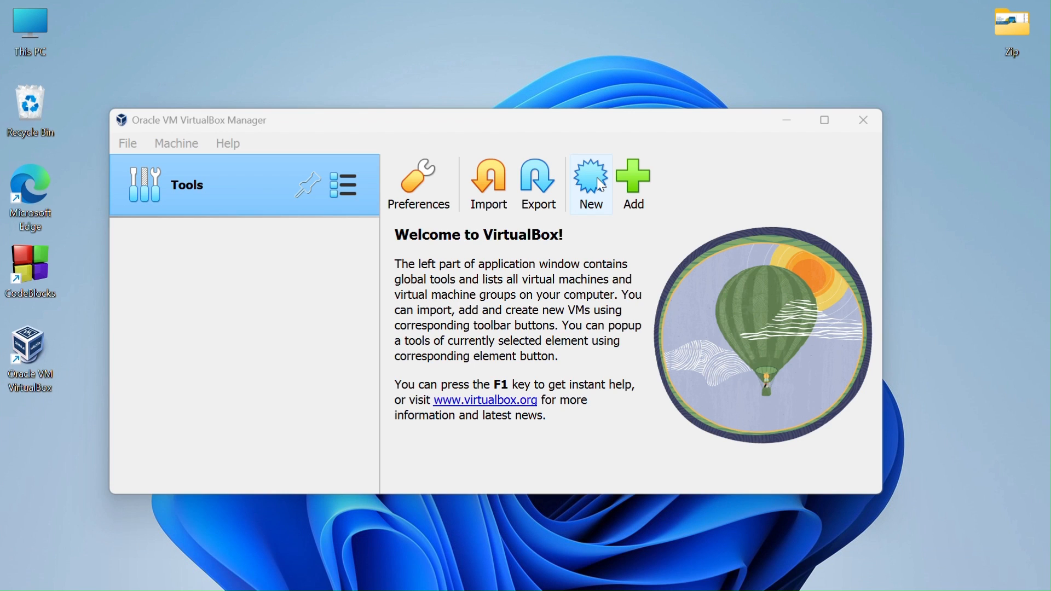
pyautogui.click(600, 184)
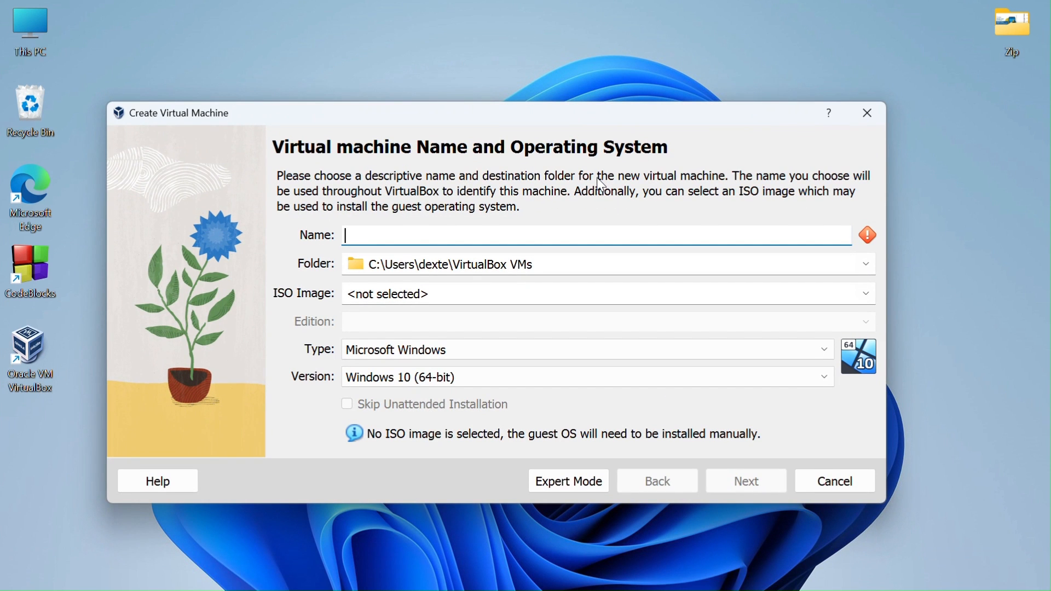
pyautogui.write('Kal')
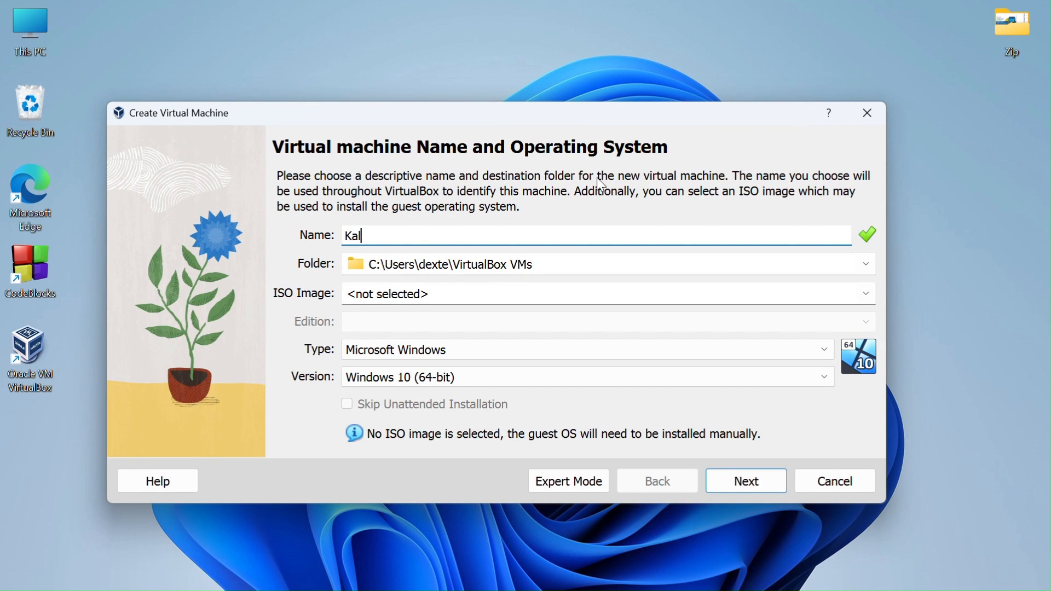
pyautogui.write('iLinux')
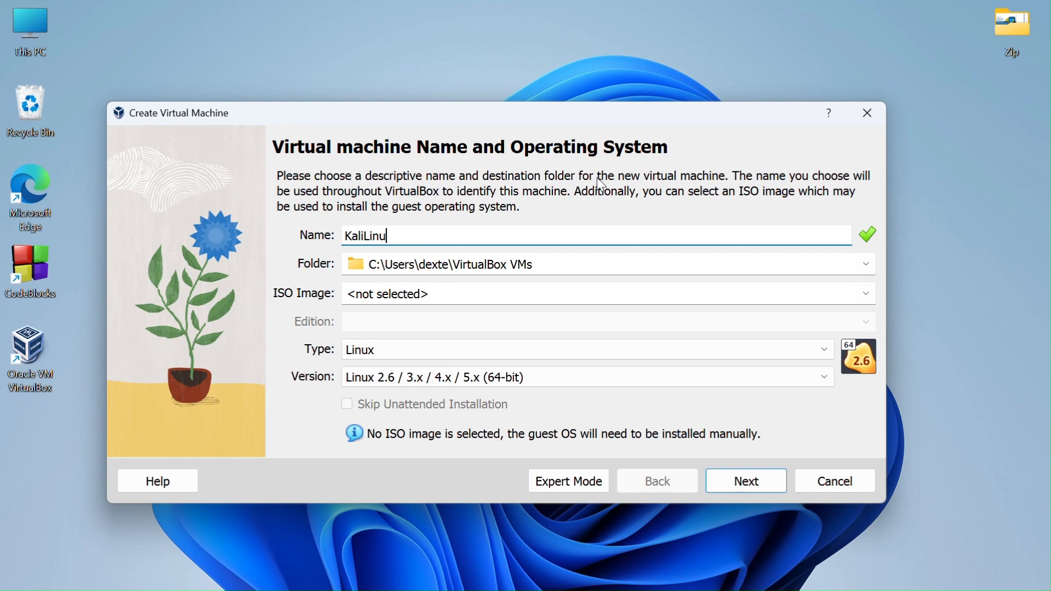
pyautogui.click(553, 293)
pyautogui.click(869, 298)
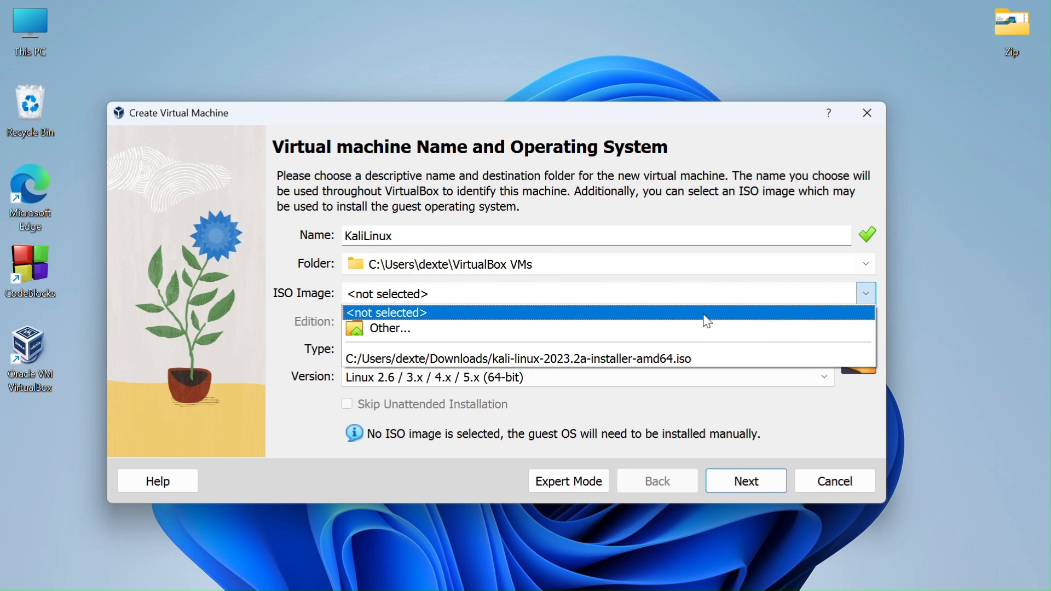
pyautogui.click(666, 355)
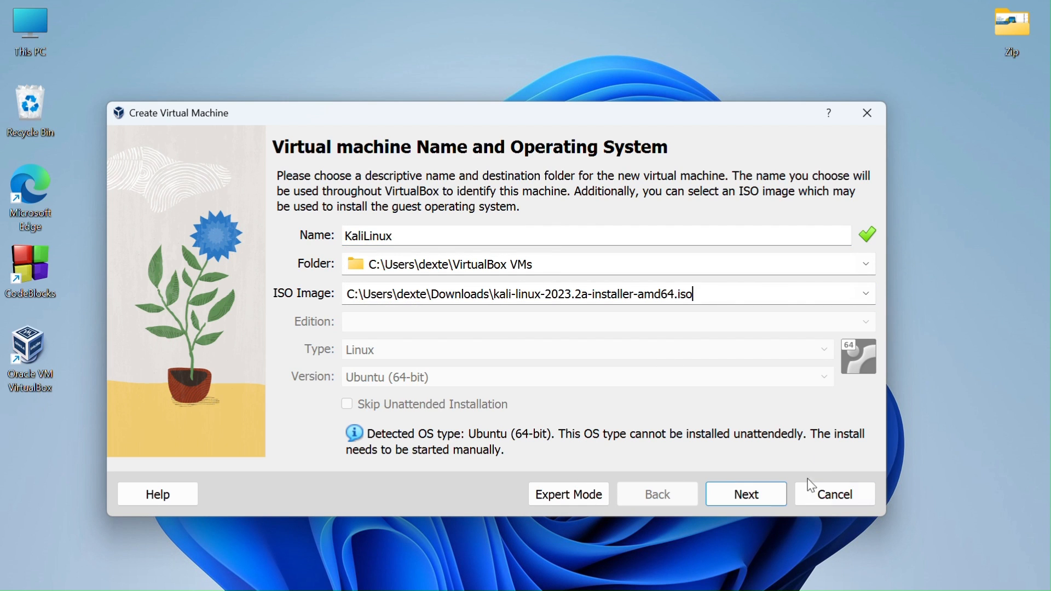
pyautogui.click(758, 496)
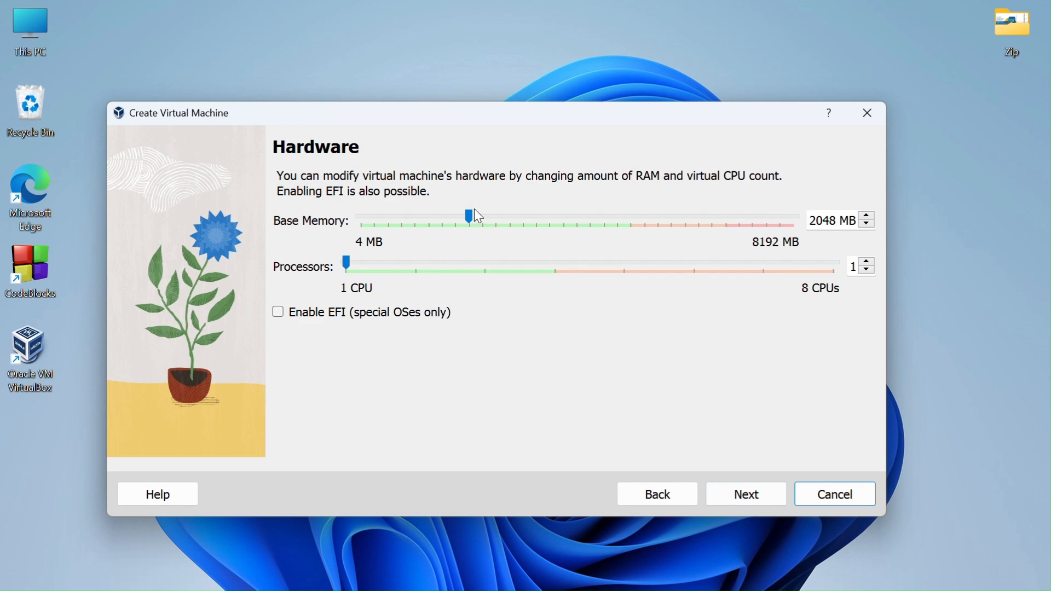
# - Give the VM 4618 MB base memory and 3 processors
pyautogui.moveTo(469, 214); pyautogui.dragTo(604, 215)
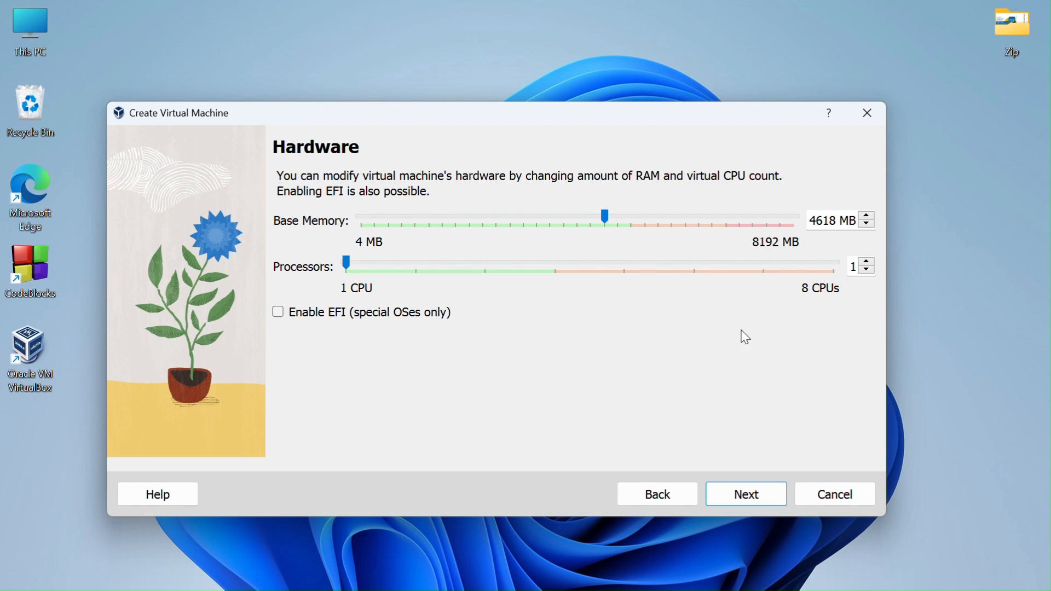
pyautogui.click(868, 262)
pyautogui.click(868, 262)
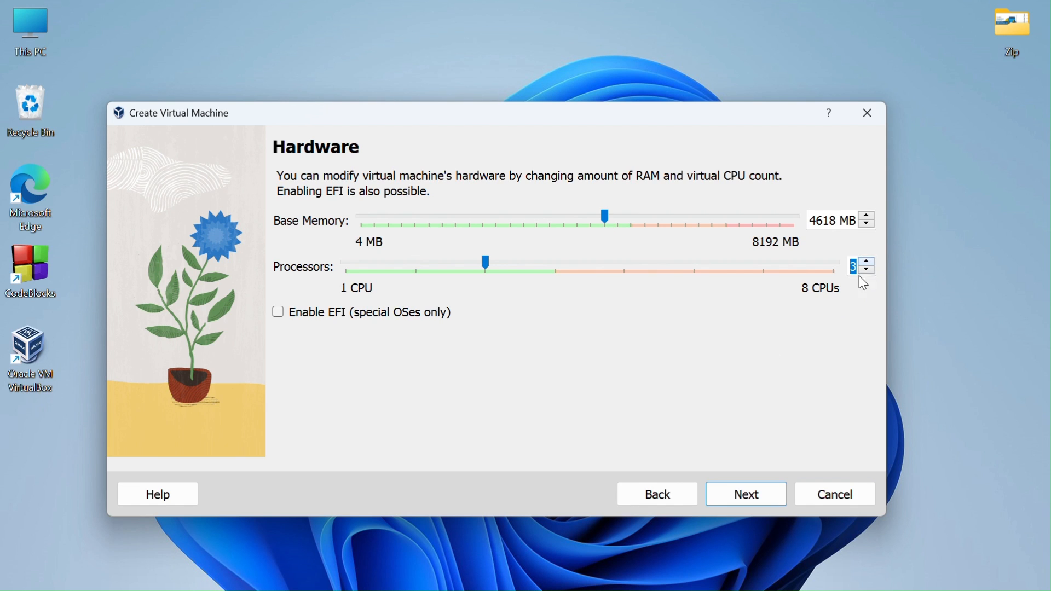
pyautogui.click(760, 501)
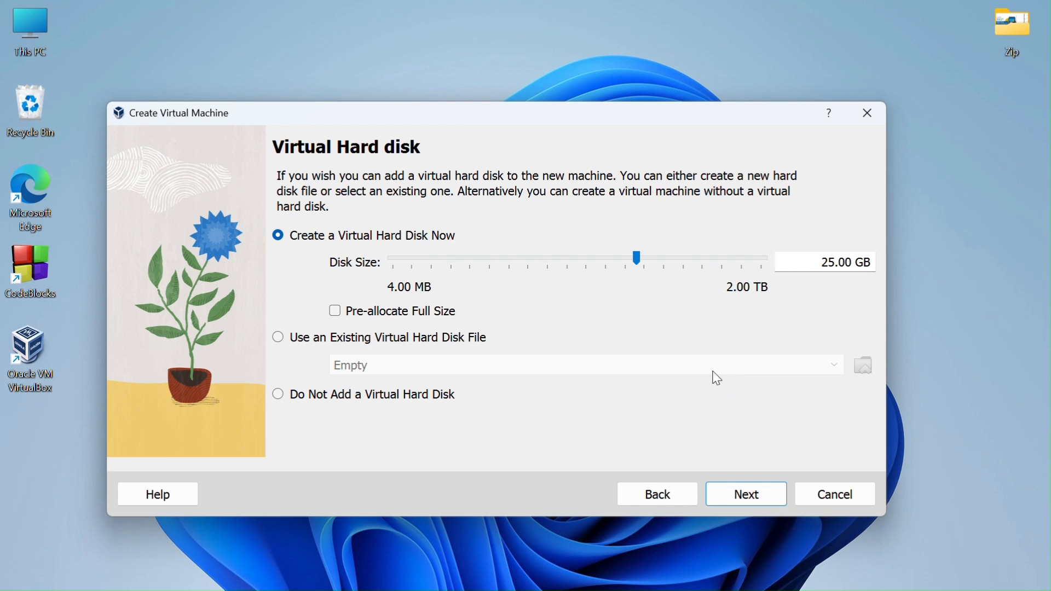
# - Set the virtual hard disk to 35 GB and finish creating the KaliLinux VM
pyautogui.click(834, 262)
pyautogui.press('BackSpace')
pyautogui.write('3')
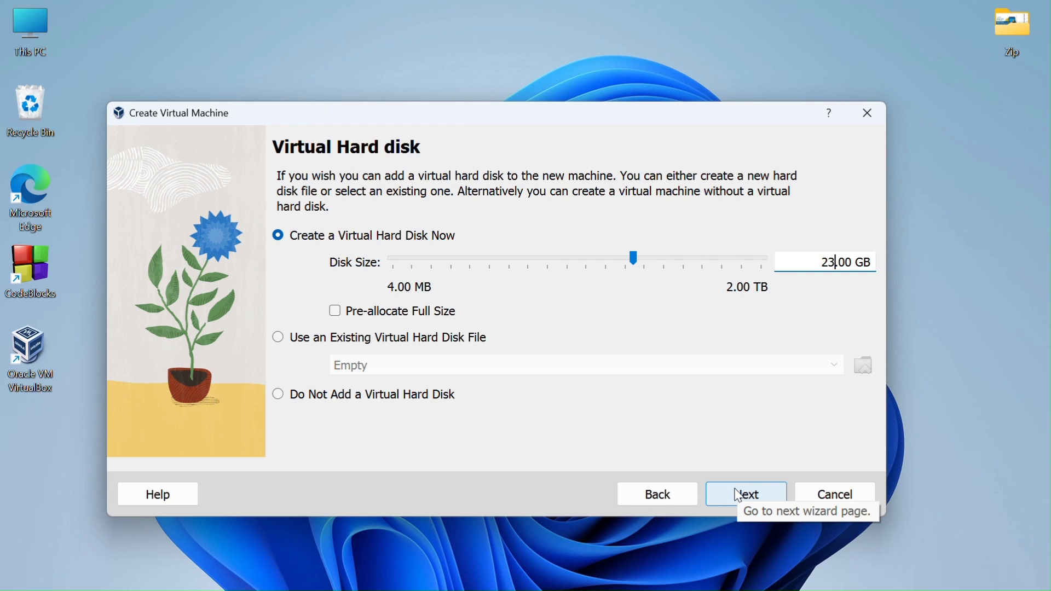
pyautogui.press('BackSpace')
pyautogui.press('BackSpace')
pyautogui.write('35')
pyautogui.press('Right')
pyautogui.press('Right')
pyautogui.press('Right')
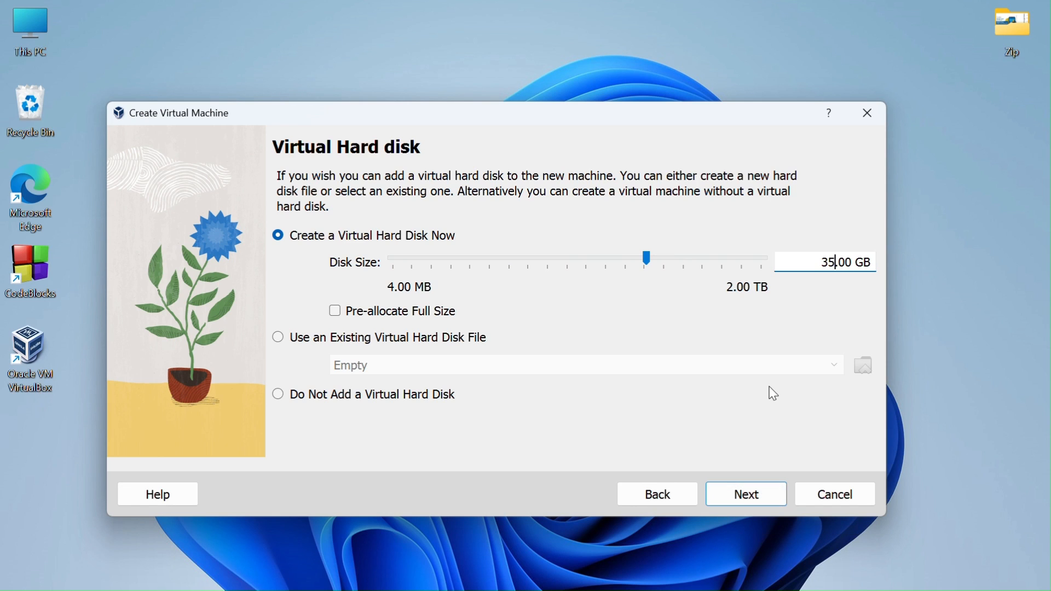
pyautogui.click(748, 492)
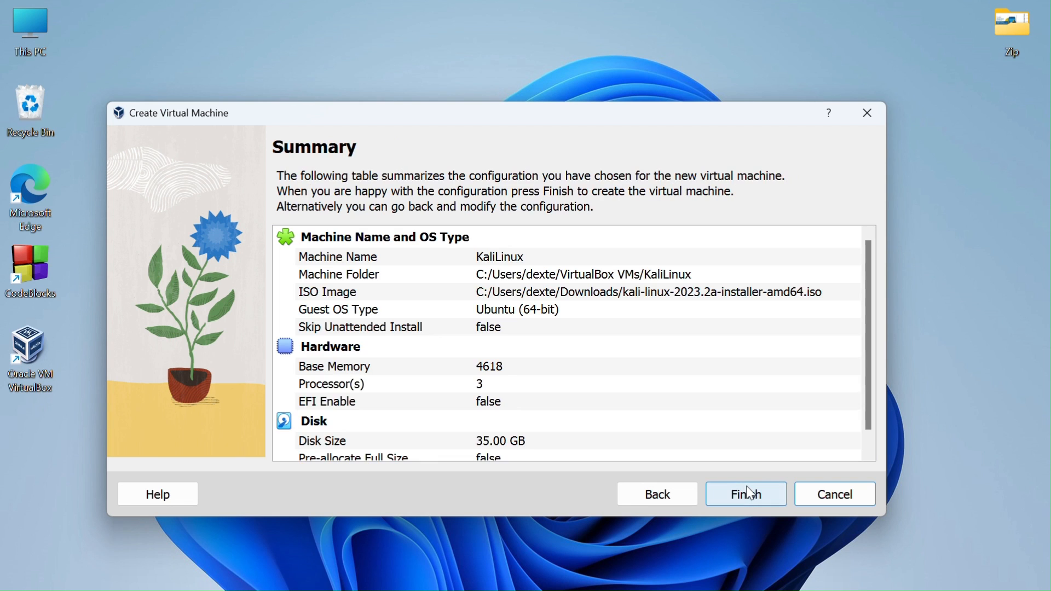
pyautogui.scroll(-1, 662, 402)
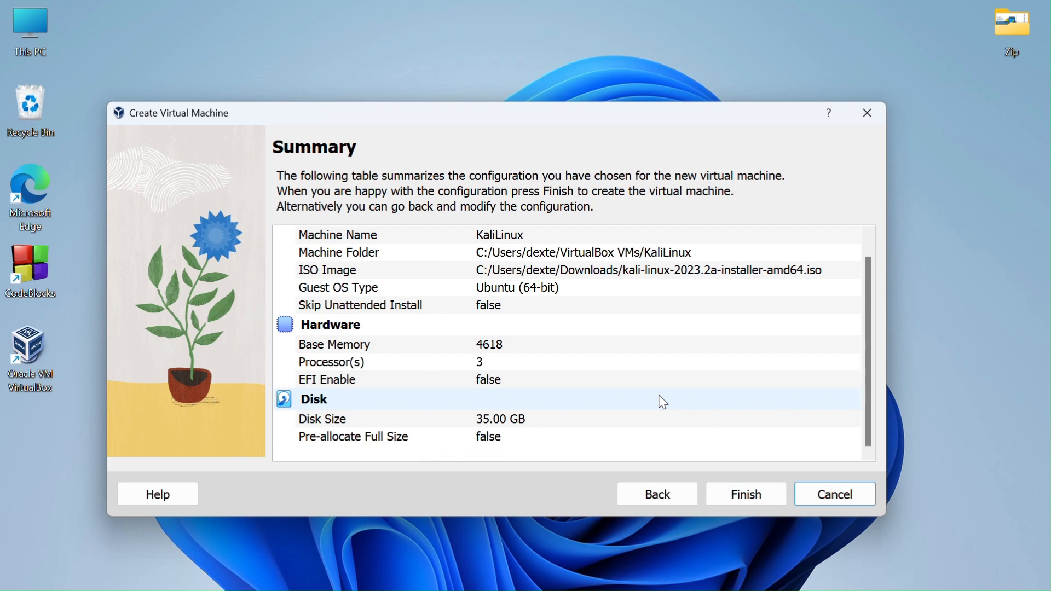
pyautogui.scroll(1, 663, 402)
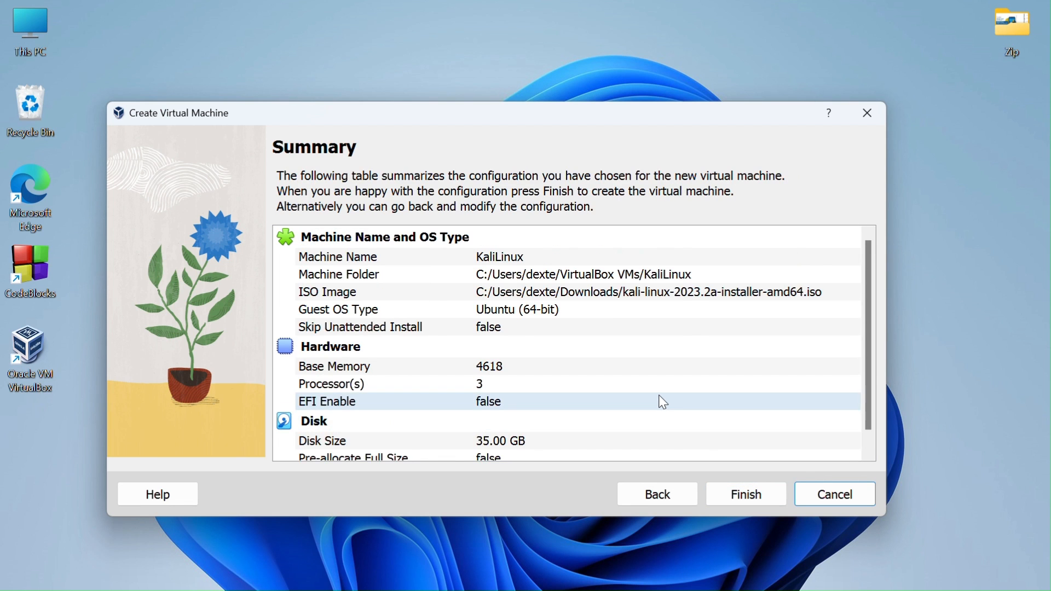
pyautogui.scroll(-1, 663, 402)
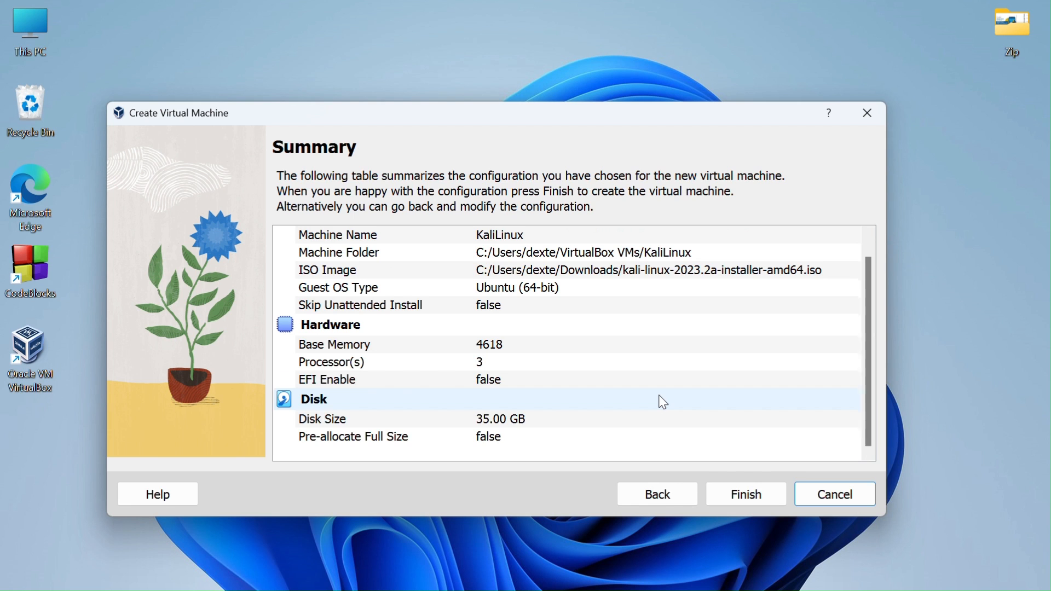
pyautogui.click(748, 495)
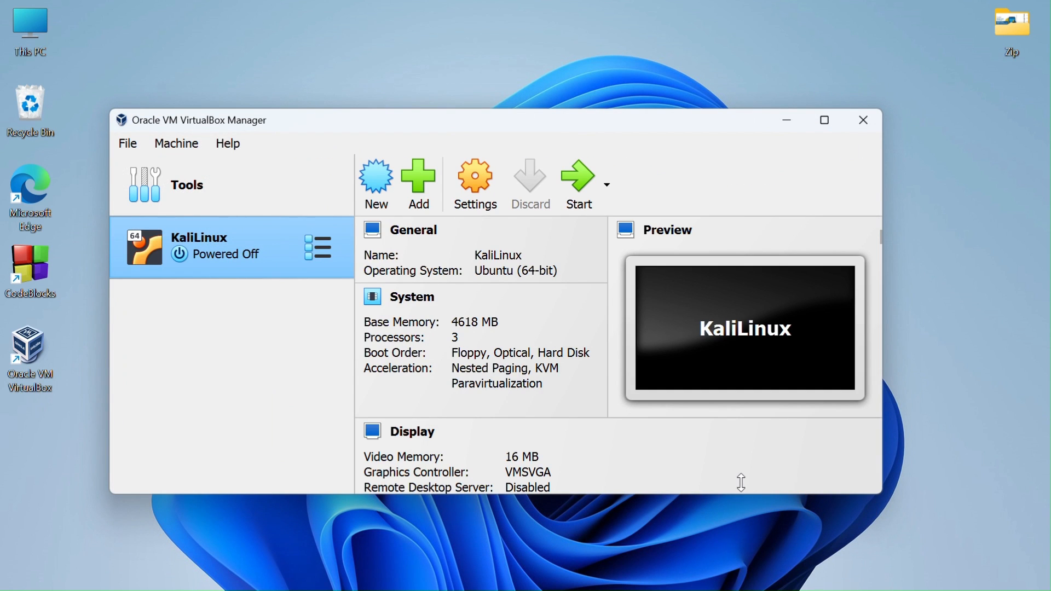
# - Boot the KaliLinux VM and choose Graphical install from the Kali boot menu
pyautogui.click(579, 174)
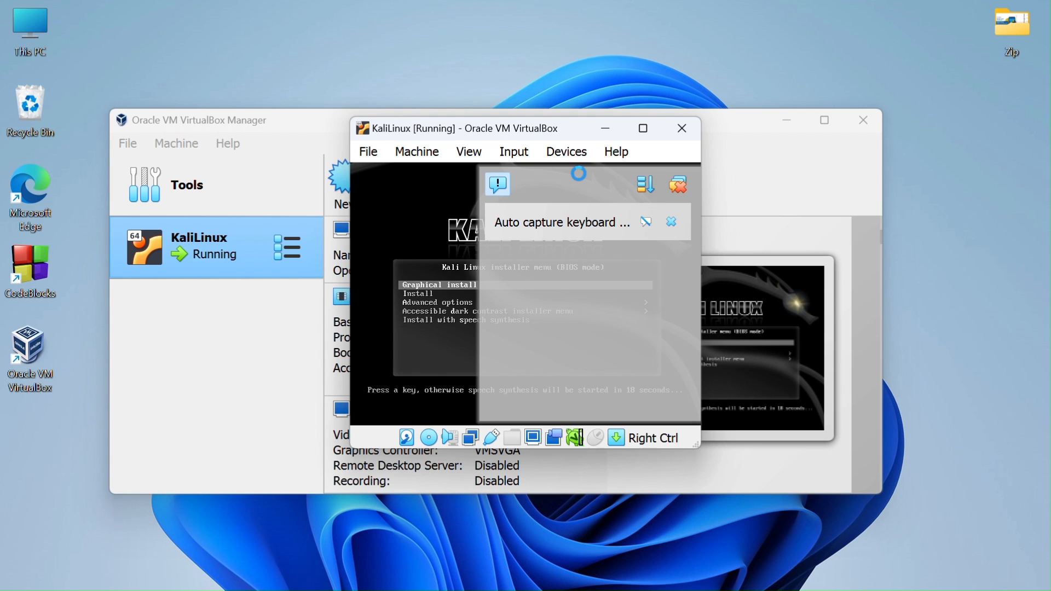
pyautogui.press('Return')
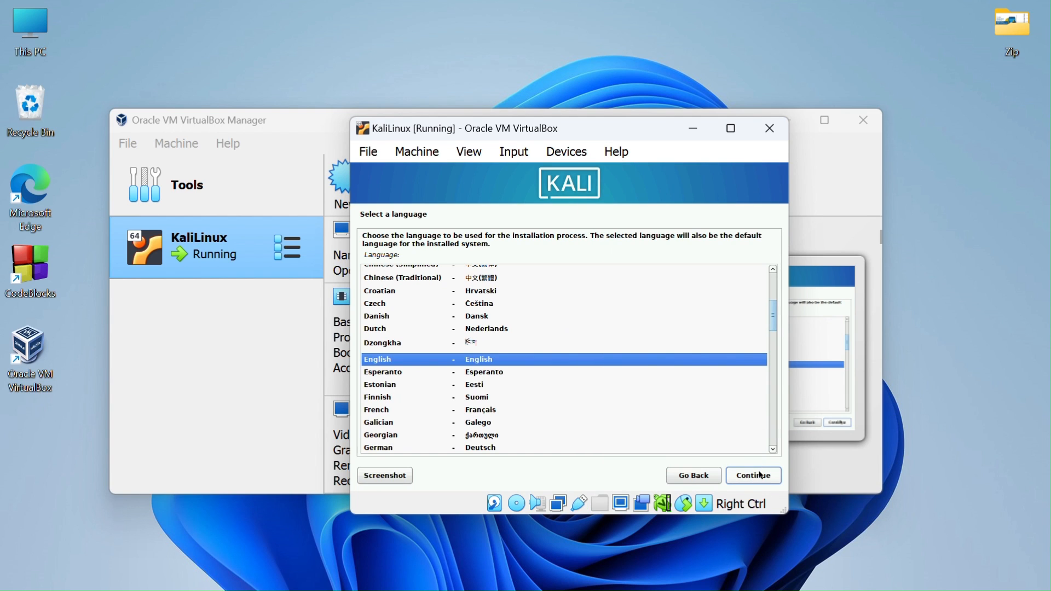
# - Accept English language, United States location, and American English keyboard layout
pyautogui.click(760, 475)
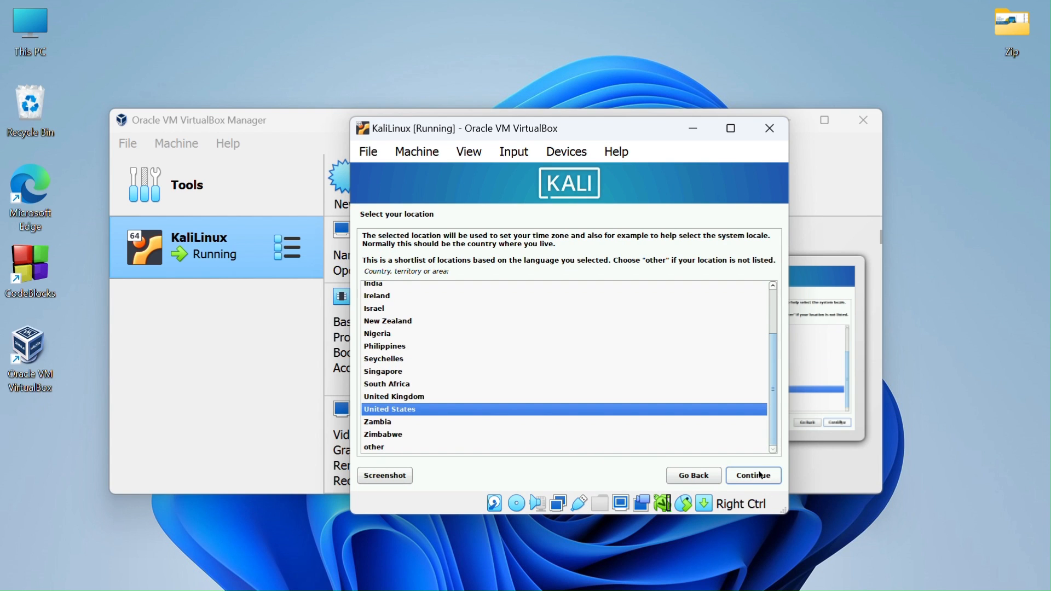
pyautogui.click(760, 475)
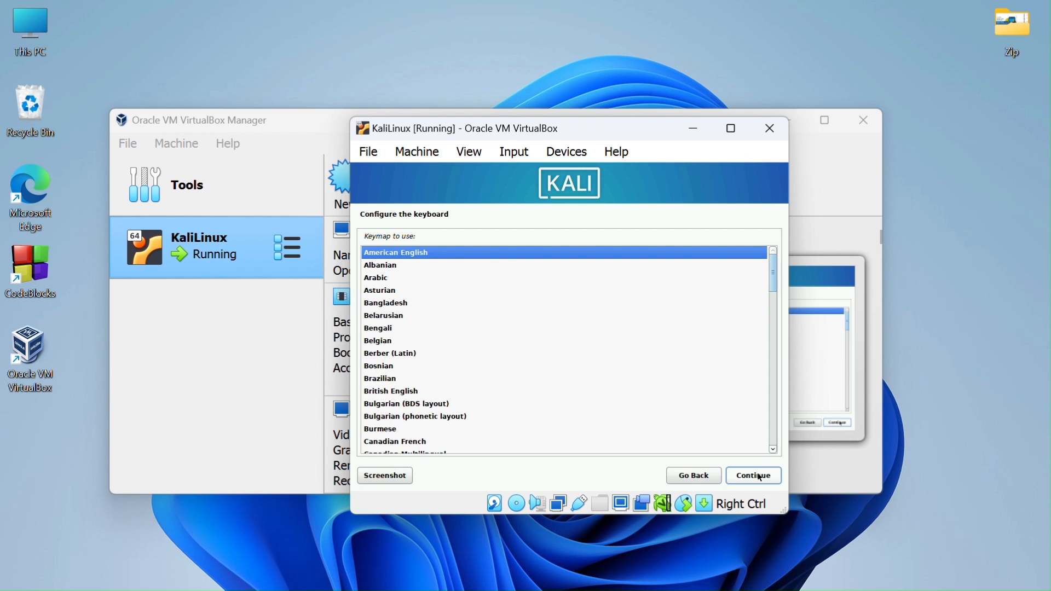
pyautogui.click(760, 475)
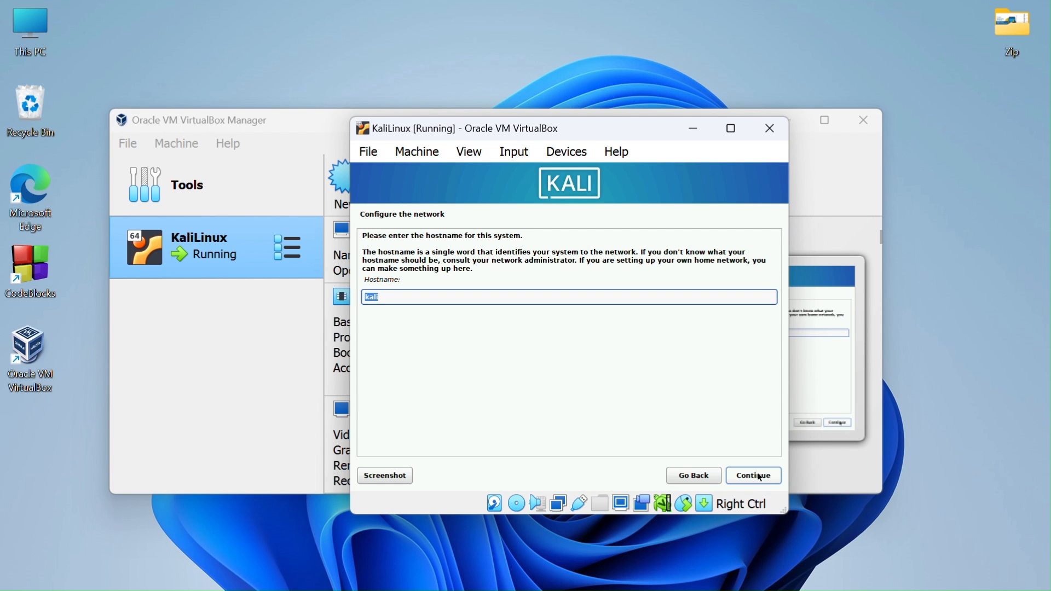
# - Keep hostname kali, leave the domain blank, enter the user's full name, and accept the suggested username
pyautogui.click(761, 477)
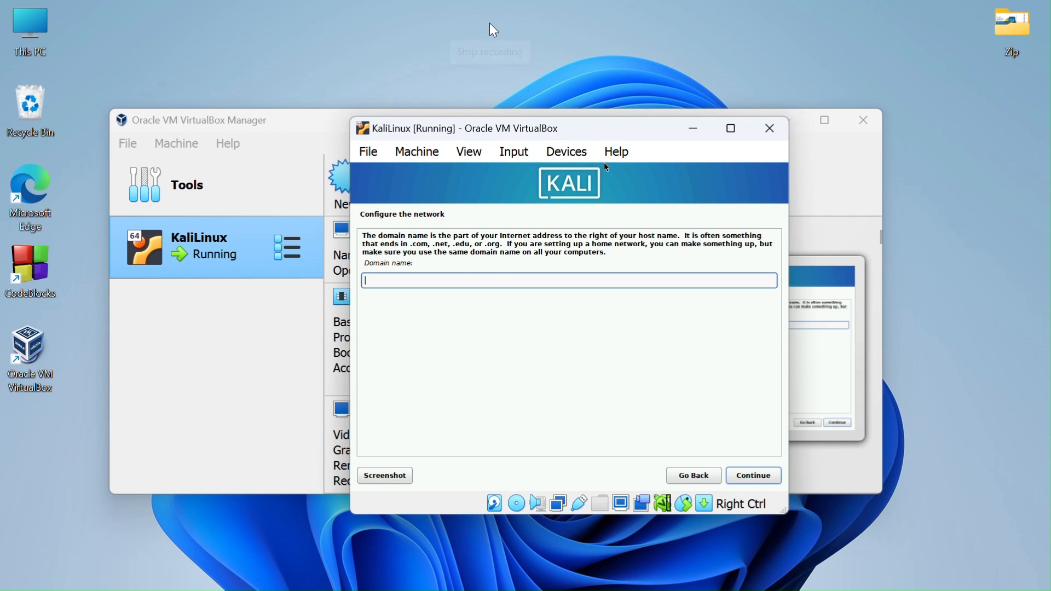
pyautogui.click(465, 28)
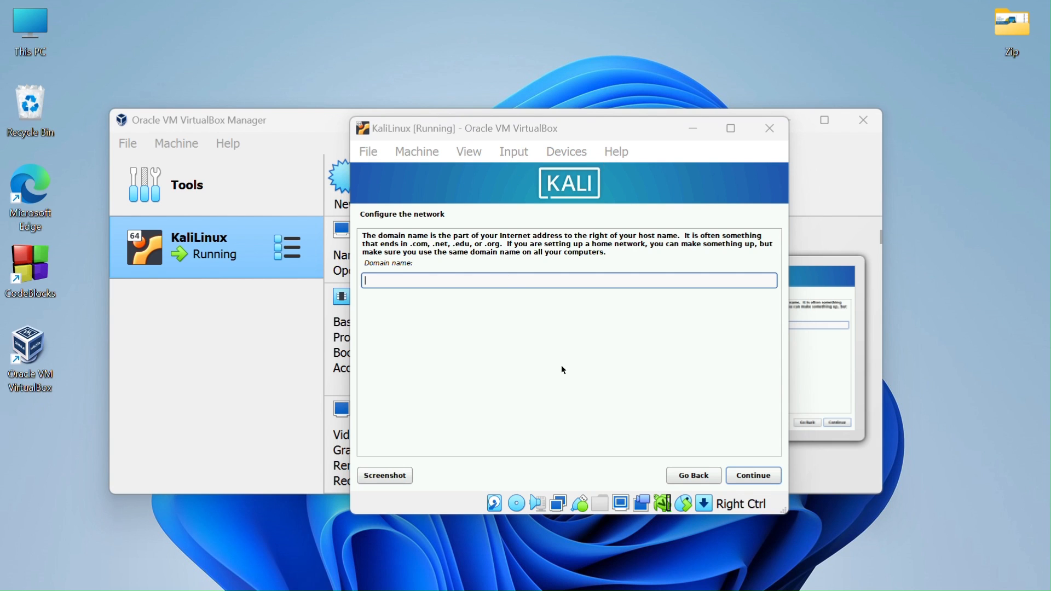
pyautogui.click(755, 477)
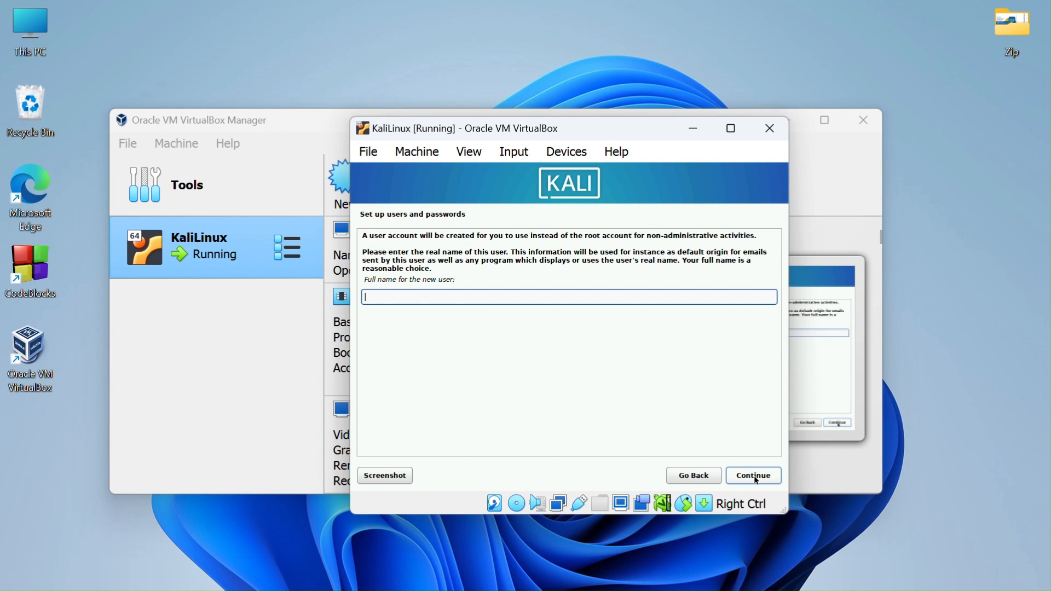
pyautogui.write('Dexter')
pyautogui.click(757, 479)
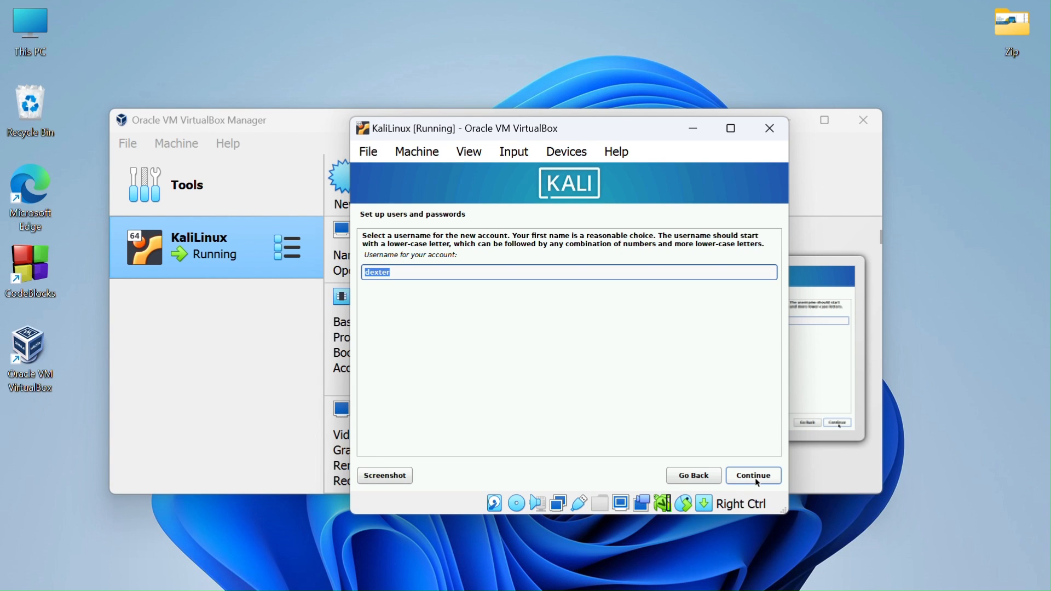
pyautogui.click(758, 482)
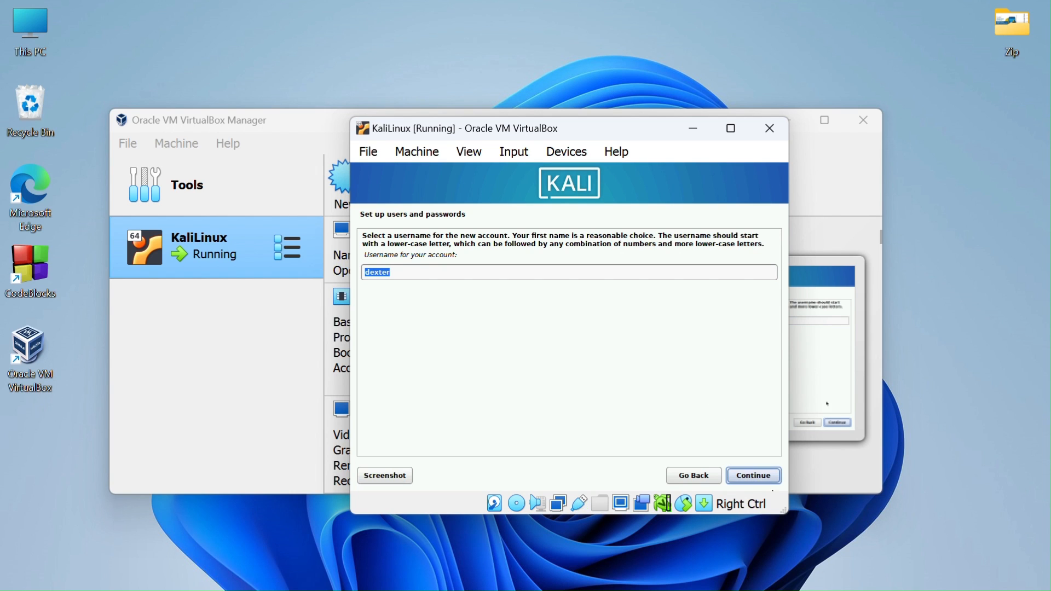
# - Enter and verify the new user's password
pyautogui.click(773, 472)
pyautogui.click(774, 479)
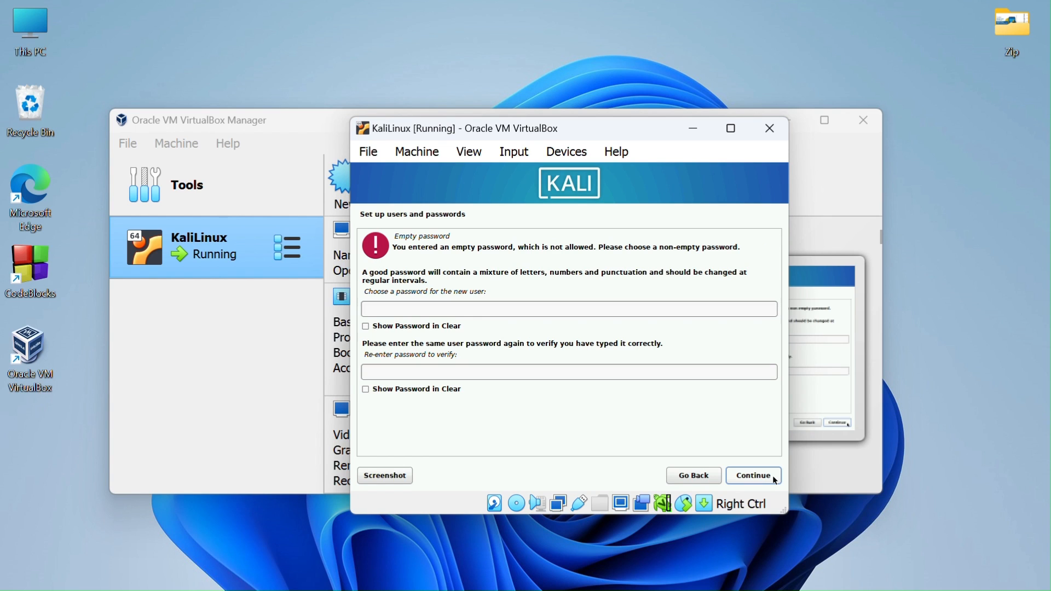
pyautogui.click(492, 310)
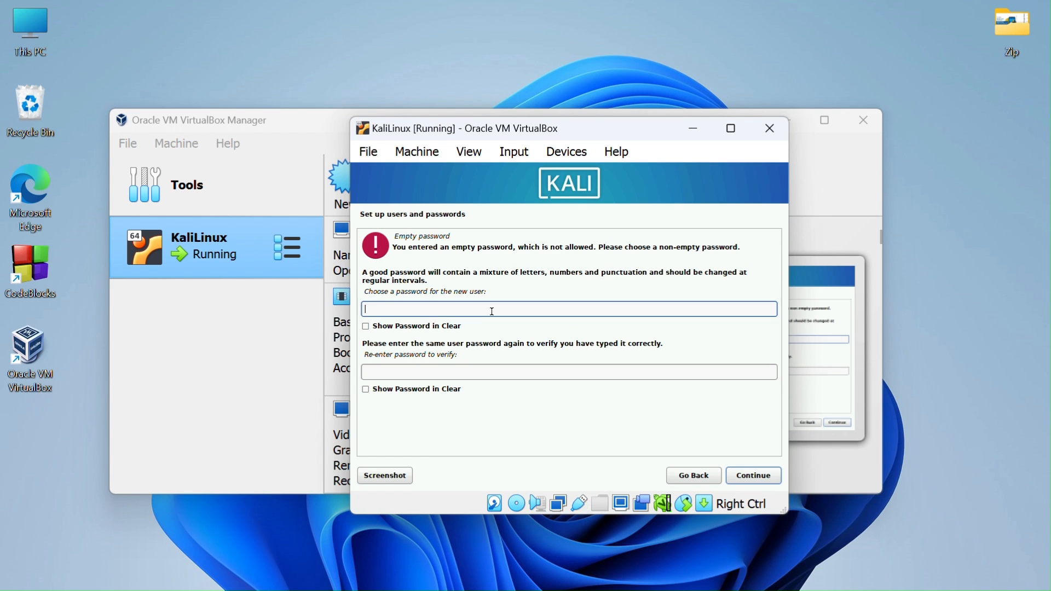
pyautogui.write('kali')
pyautogui.click(472, 371)
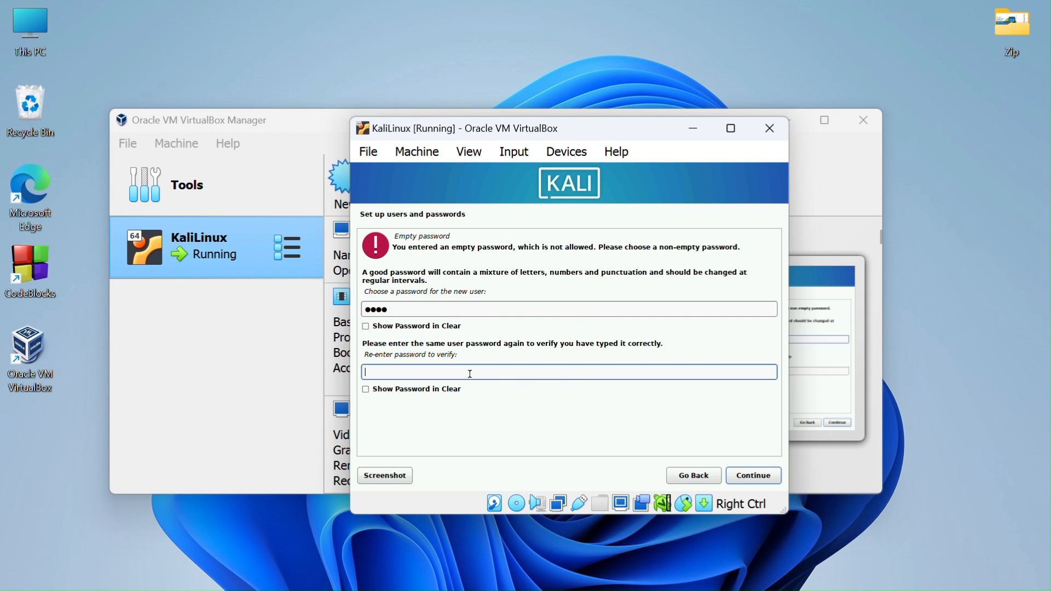
pyautogui.write('kali')
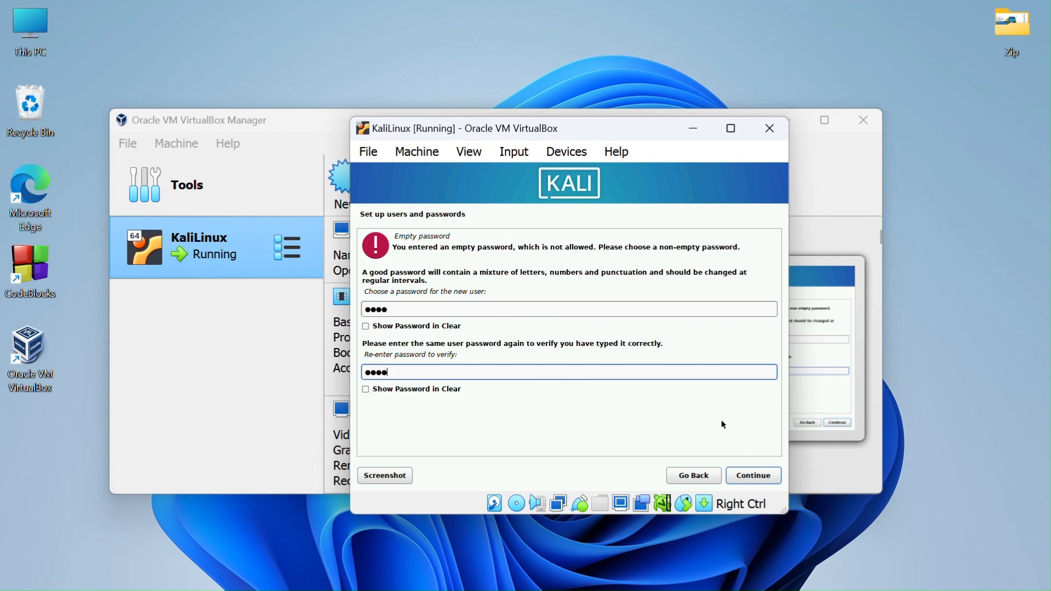
pyautogui.click(749, 474)
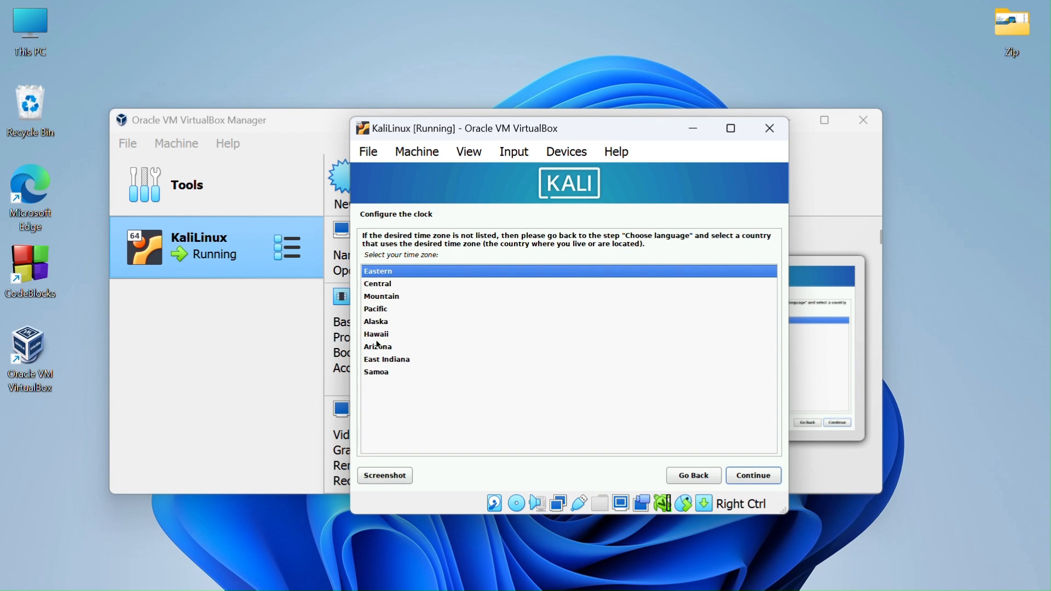
# - Choose Pacific time, guided entire-disk partitioning of sda with all files in one partition, and write it
pyautogui.click(375, 310)
pyautogui.click(752, 477)
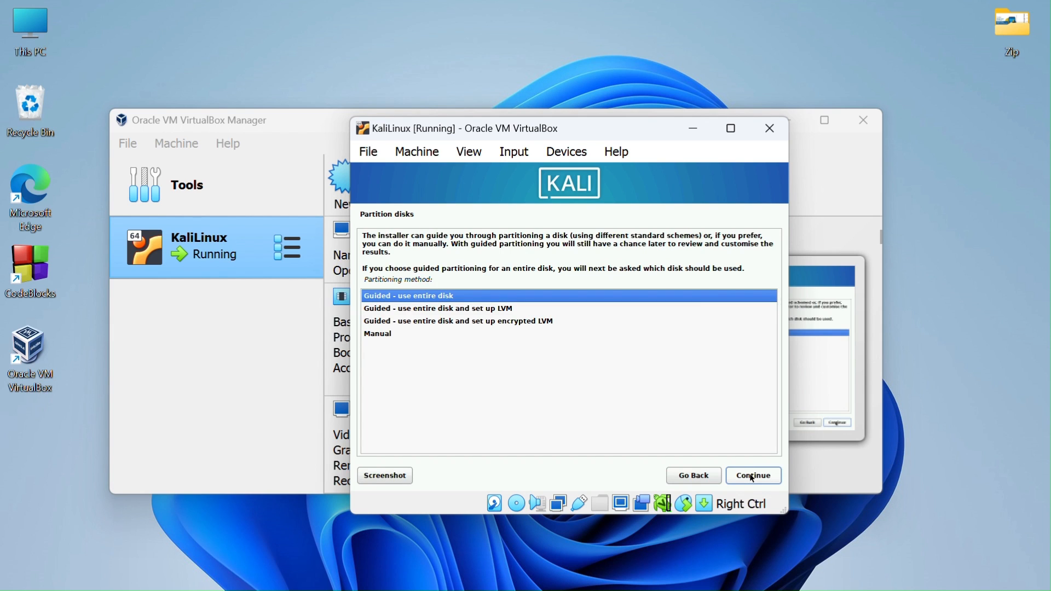
pyautogui.click(752, 477)
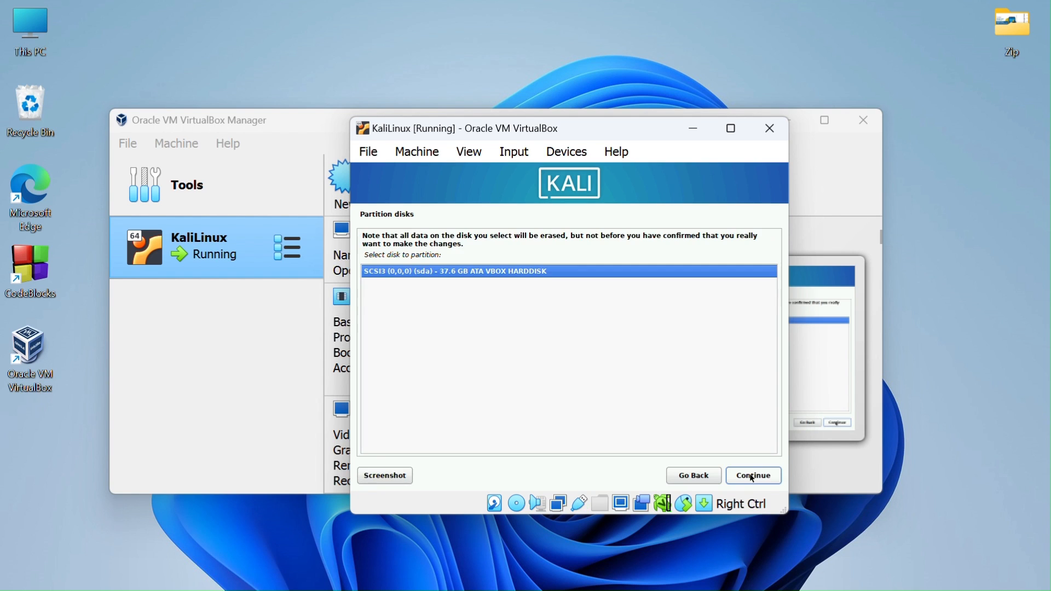
pyautogui.click(753, 477)
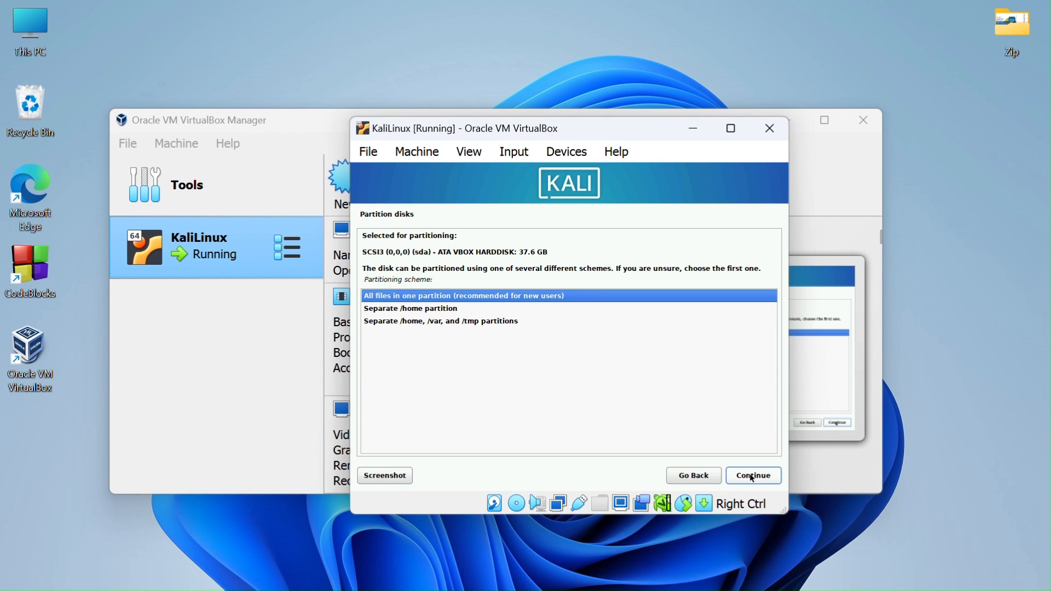
pyautogui.click(753, 477)
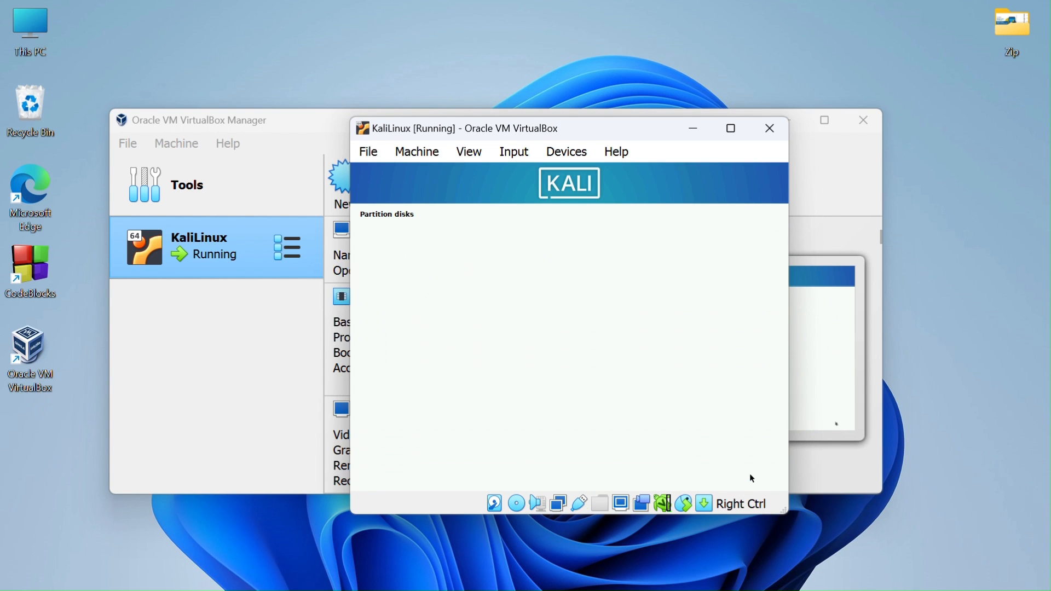
pyautogui.click(753, 477)
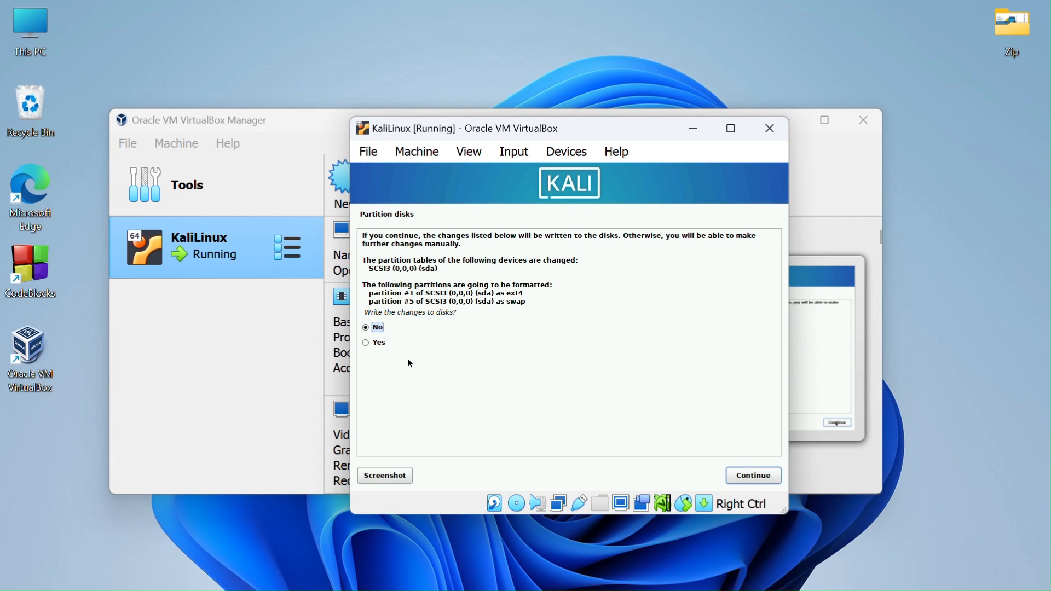
pyautogui.click(363, 343)
pyautogui.click(746, 477)
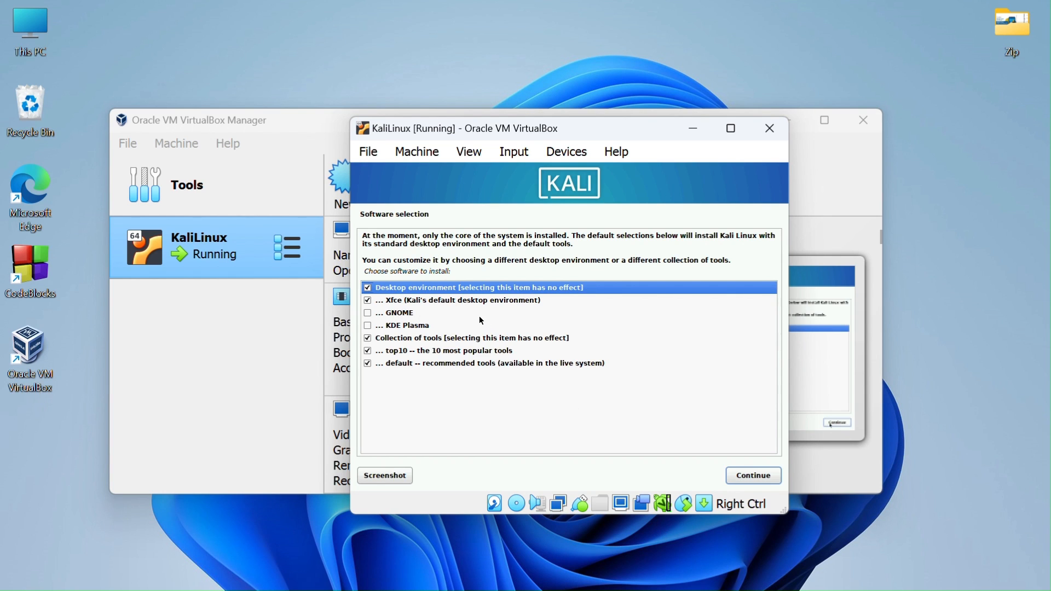
# - Swap Xfce for GNOME in Software selection and start the software installation
pyautogui.click(479, 301)
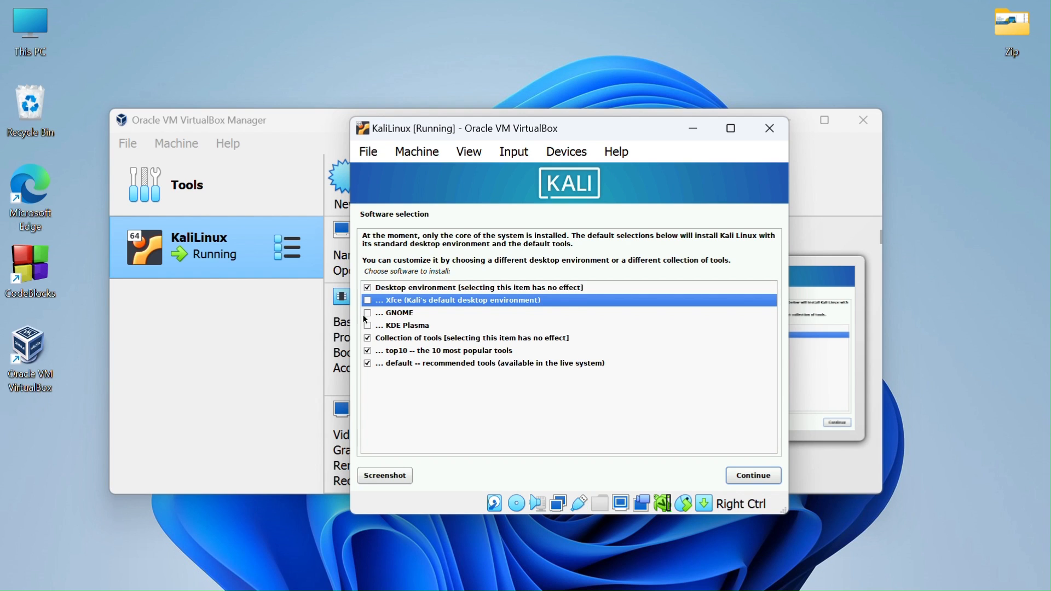
pyautogui.click(366, 313)
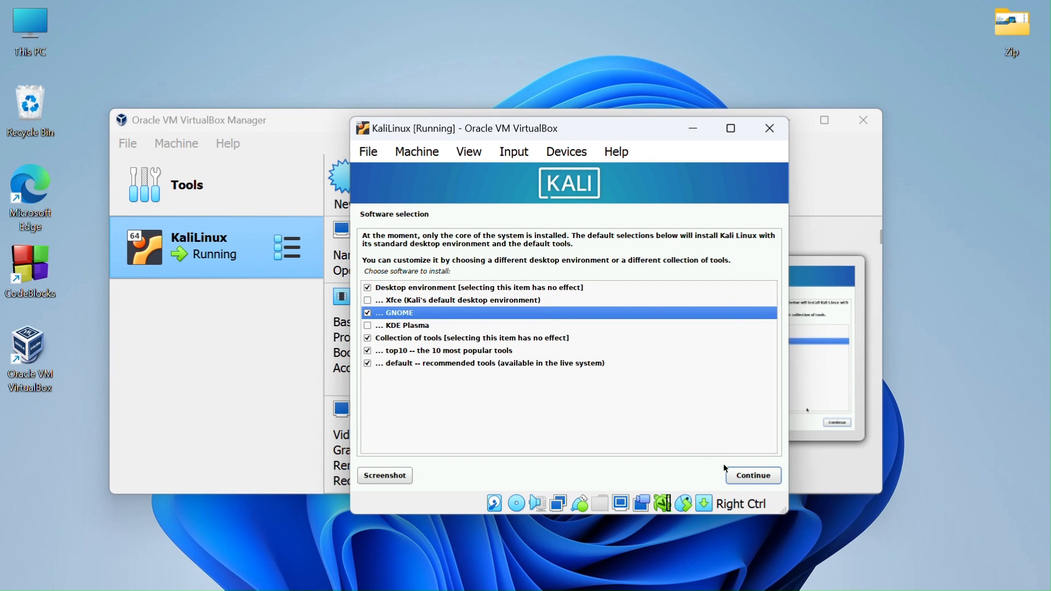
pyautogui.click(735, 472)
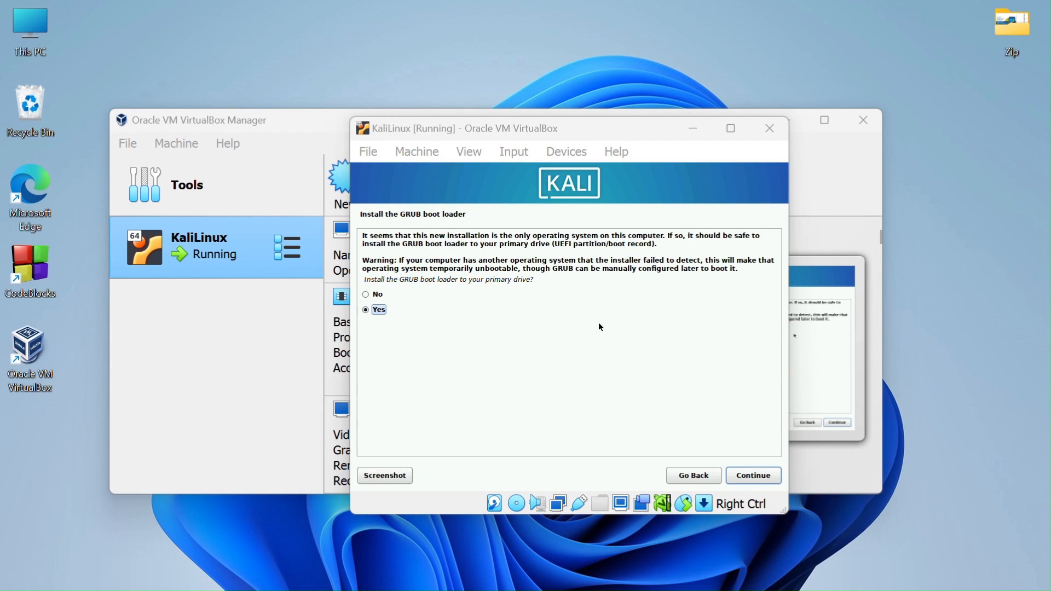
# - Install the GRUB boot loader onto /dev/sda, then refocus the VM window
pyautogui.click(750, 475)
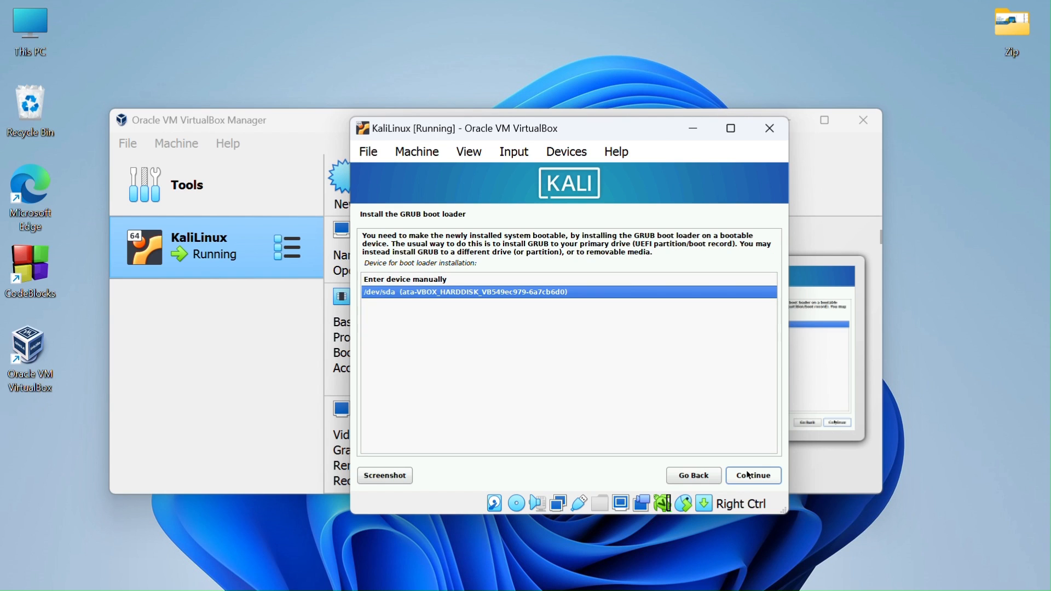
pyautogui.click(750, 475)
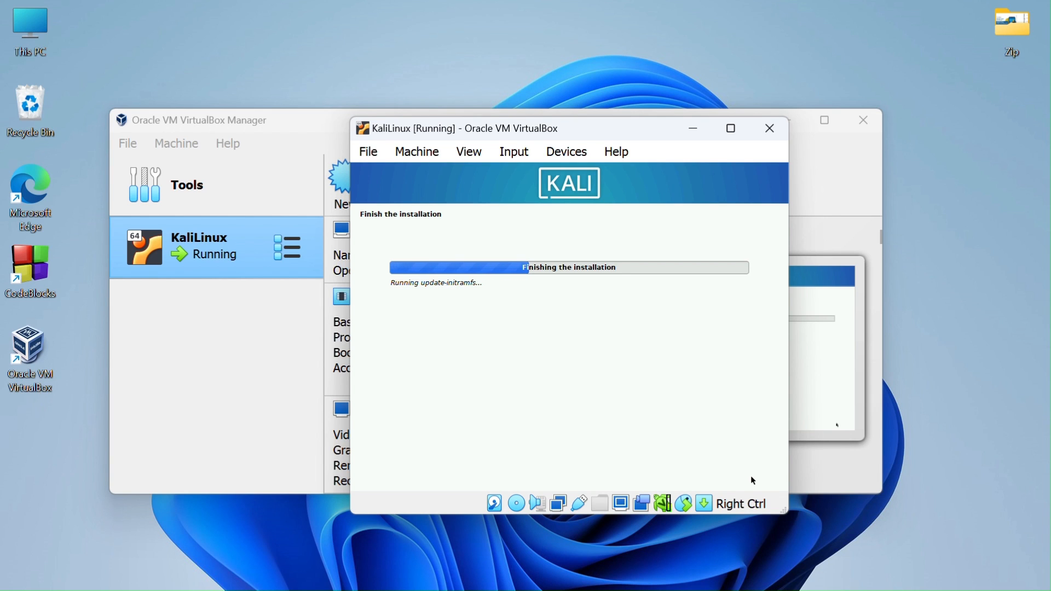
pyautogui.click(464, 40)
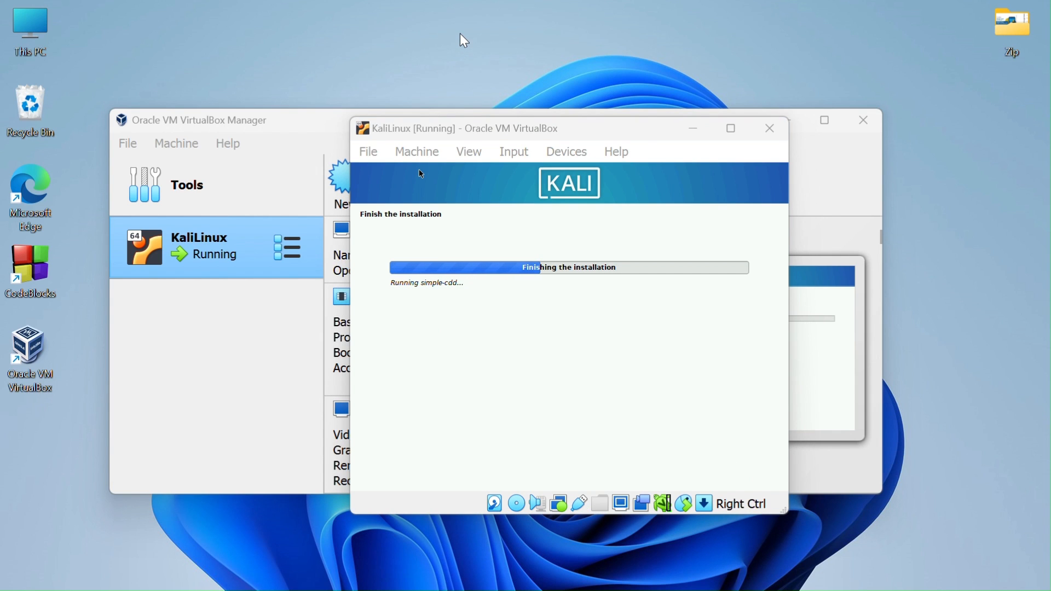
pyautogui.click(508, 132)
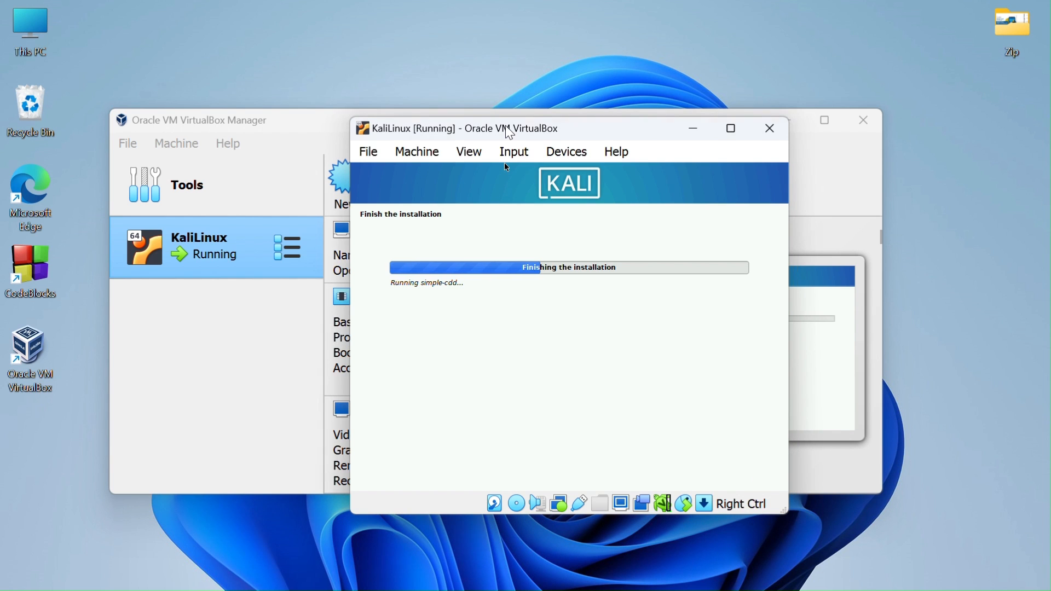
# - Move the VM window left and confirm Installation complete so Kali reboots
pyautogui.moveTo(508, 132); pyautogui.dragTo(347, 130)
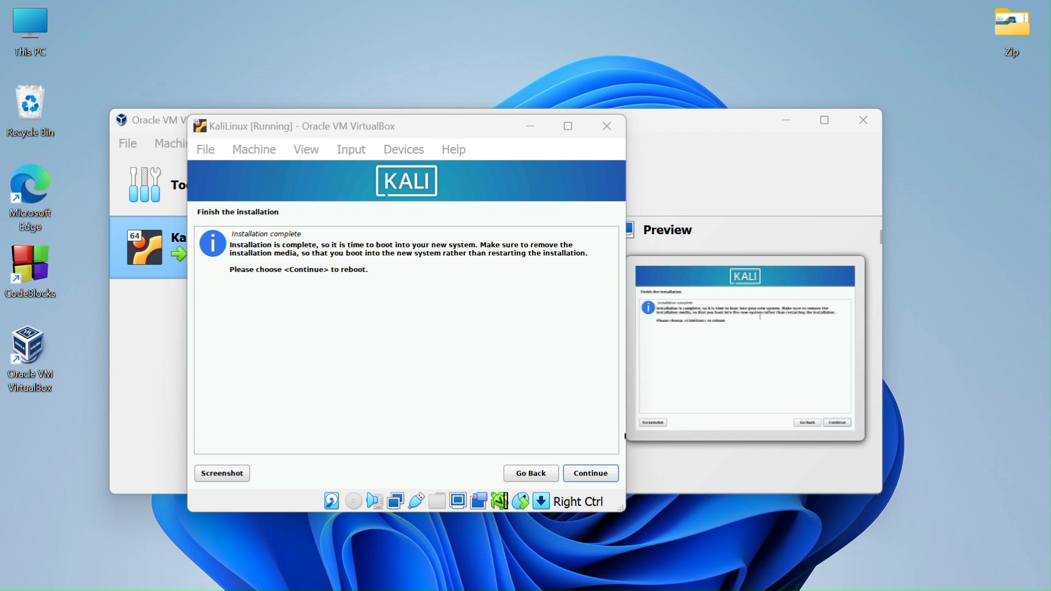
pyautogui.click(587, 474)
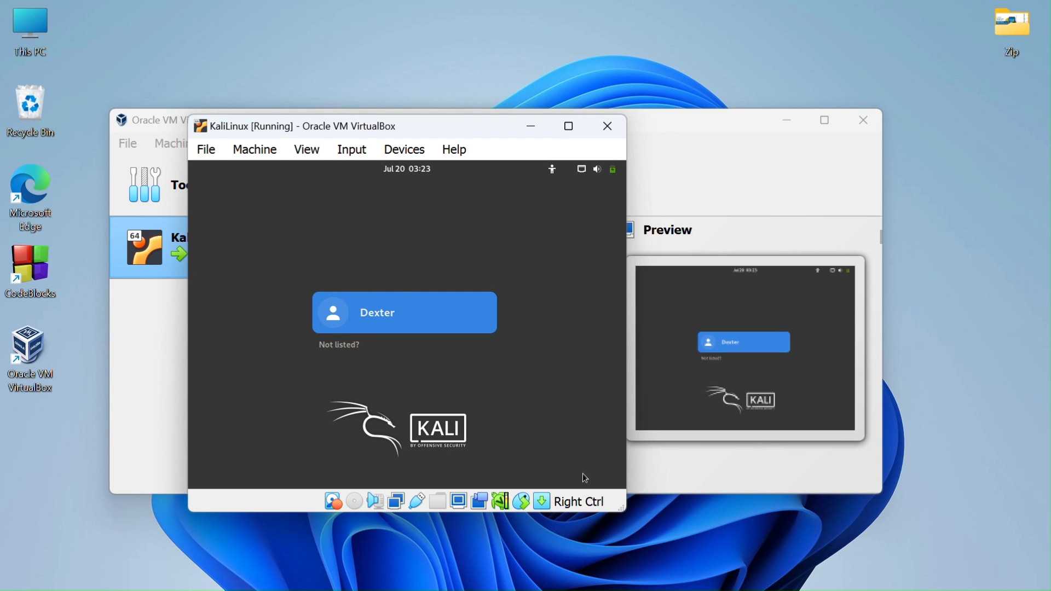
# - Sign in as the new user with the account password and maximize the VM window
pyautogui.click(415, 323)
pyautogui.write('kali')
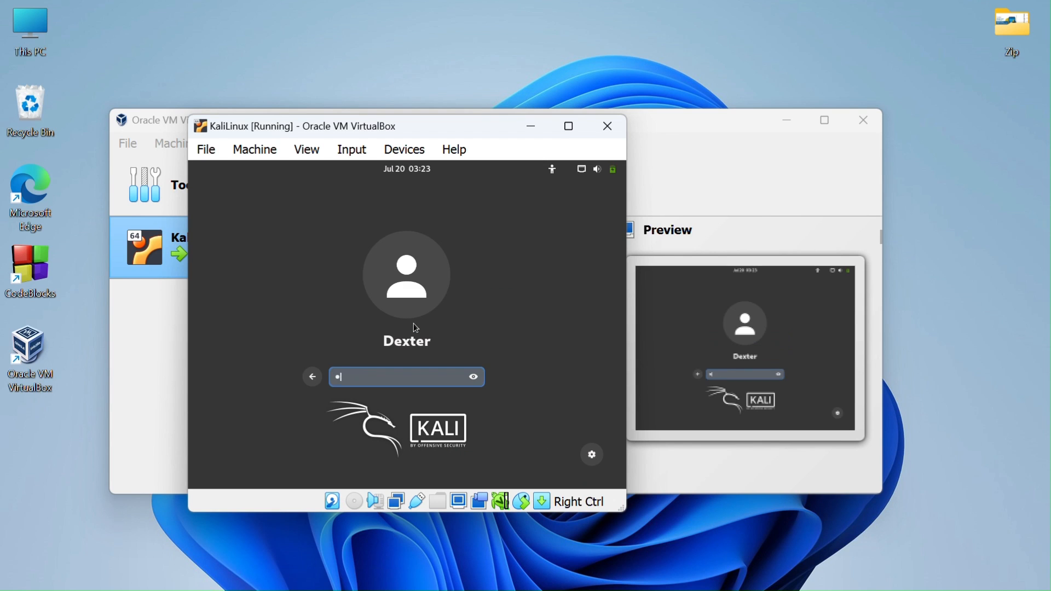
pyautogui.press('Return')
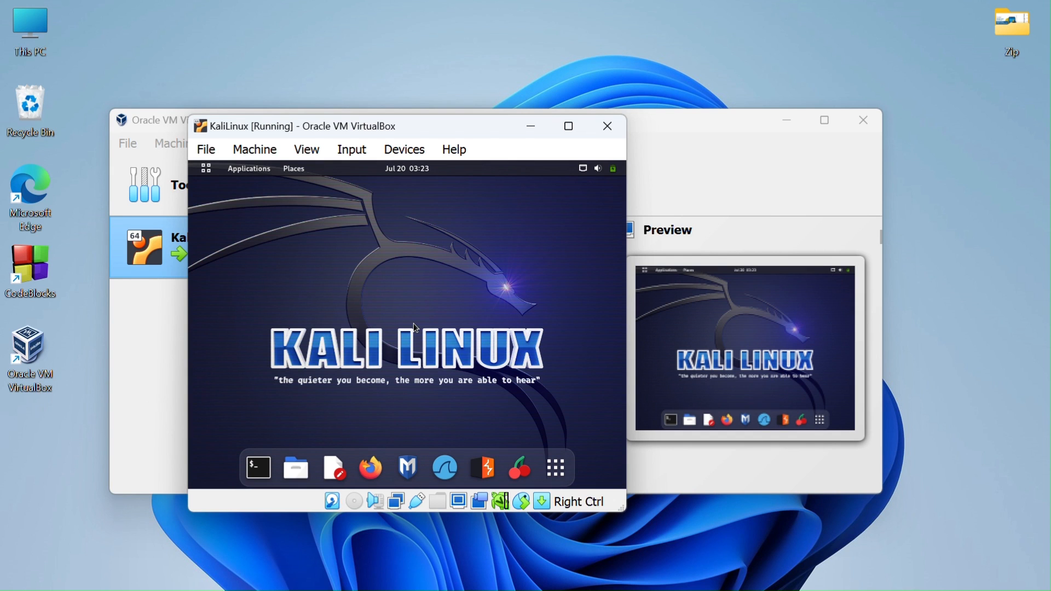
pyautogui.click(563, 130)
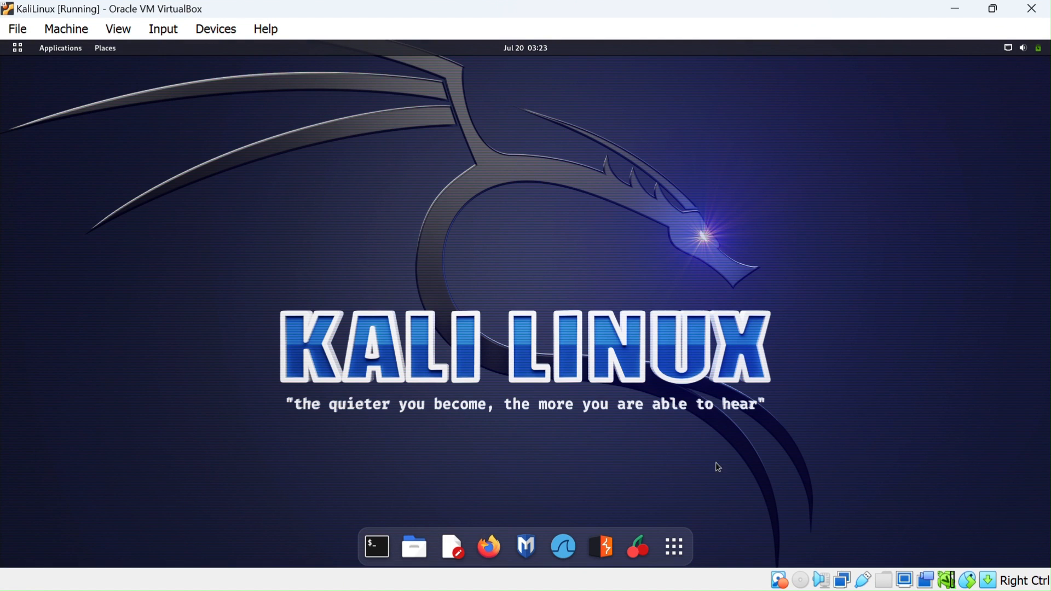
# - Switch the VM to View > Full-screen Mode and bring up the Kali Applications menu
pyautogui.click(118, 29)
pyautogui.click(125, 49)
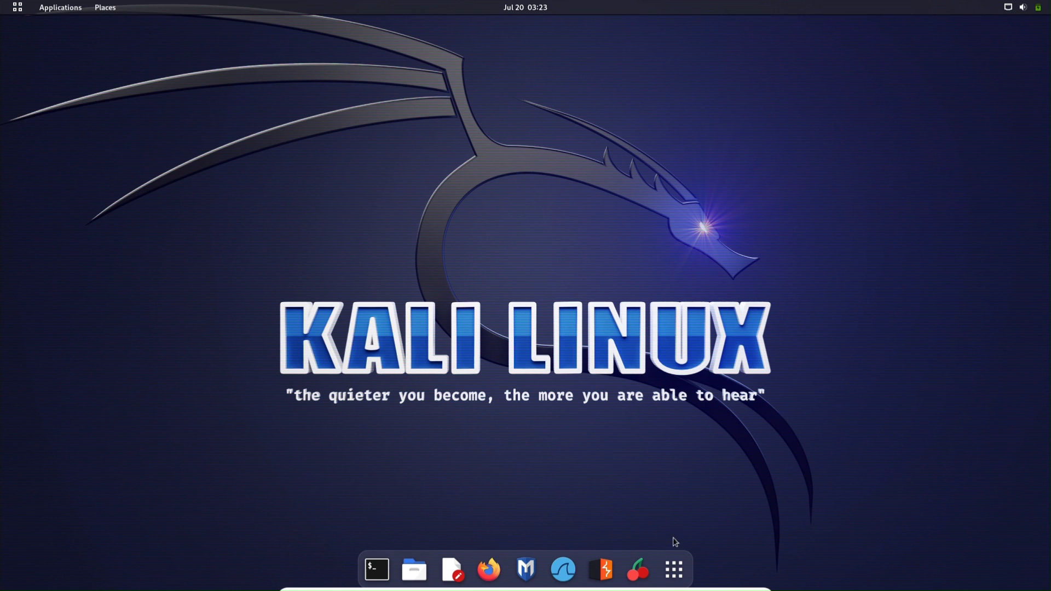
pyautogui.click(676, 575)
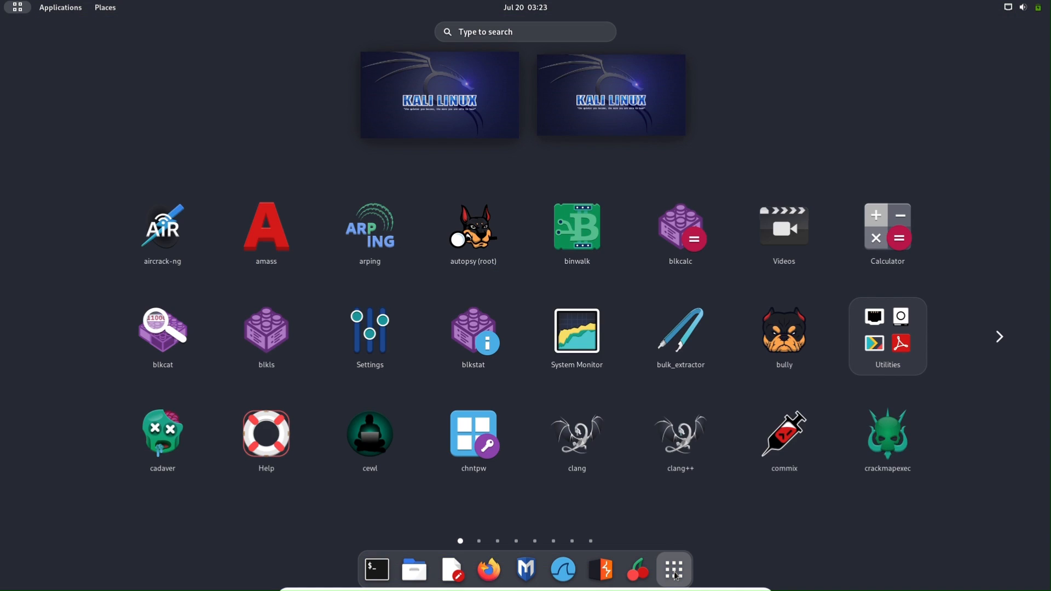
pyautogui.click(675, 575)
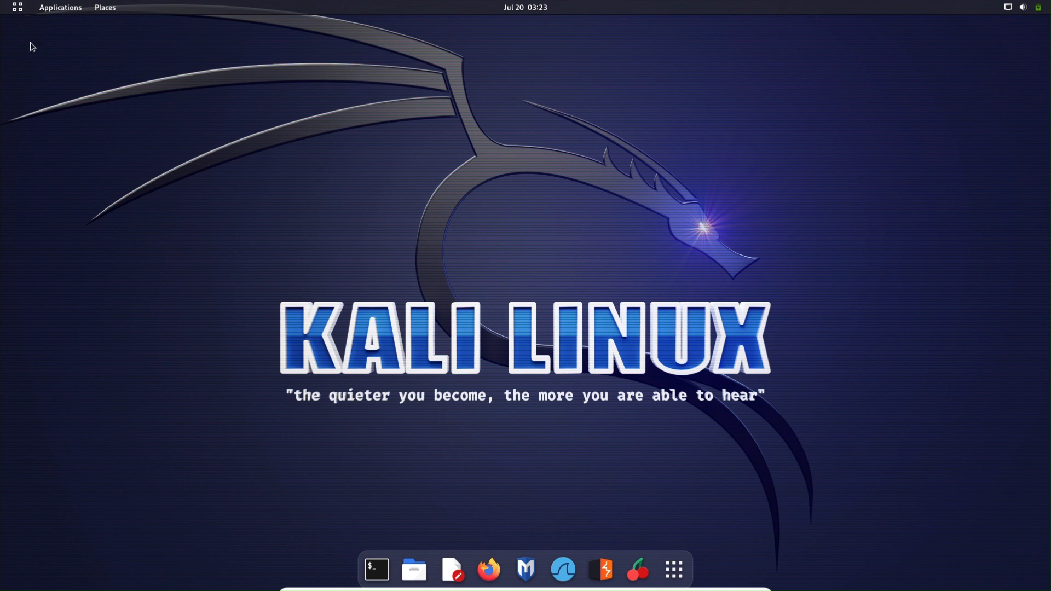
pyautogui.click(17, 7)
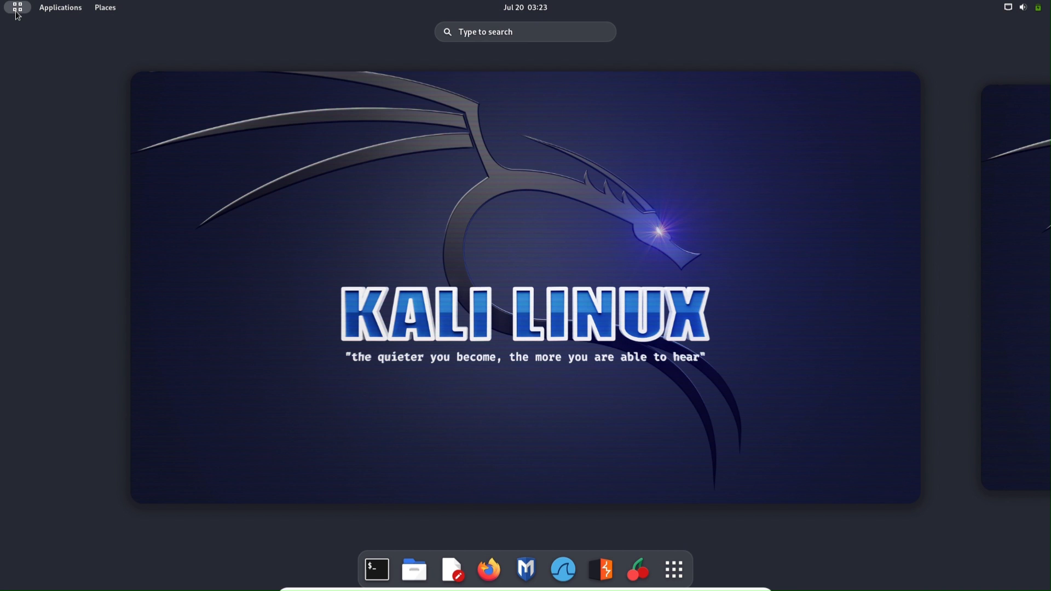
pyautogui.click(17, 11)
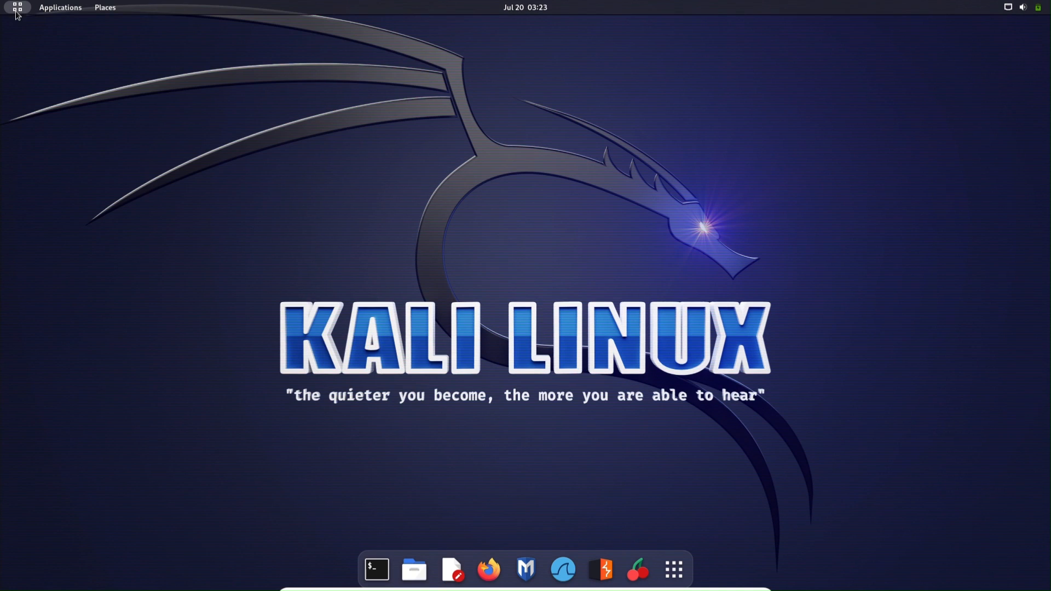
pyautogui.click(50, 12)
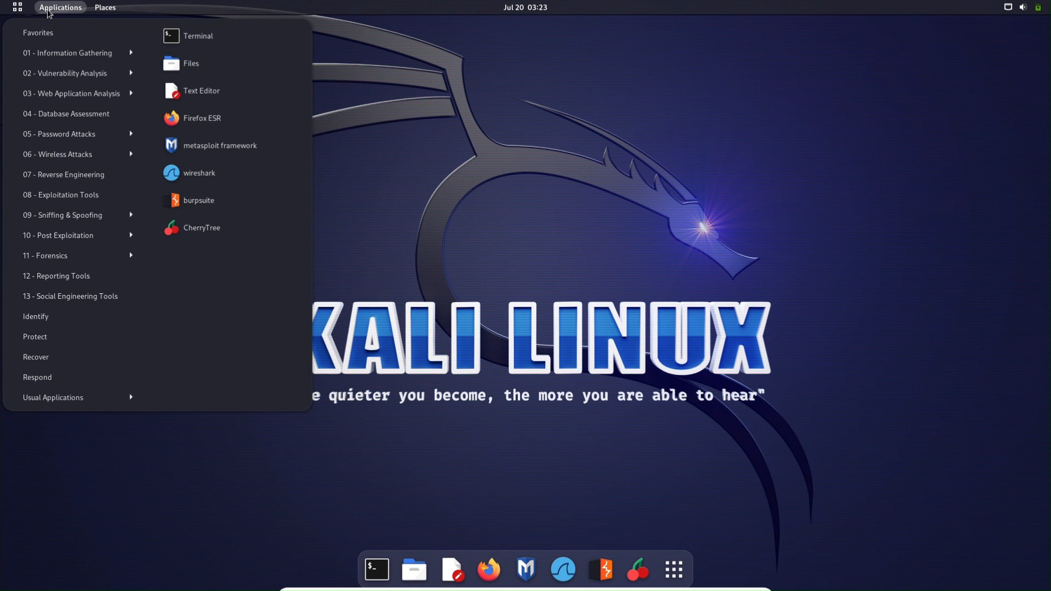
# - In a new Terminal, run sudo apt-get install linux-headers-$(uname -r) and enter the sudo password
pyautogui.click(194, 41)
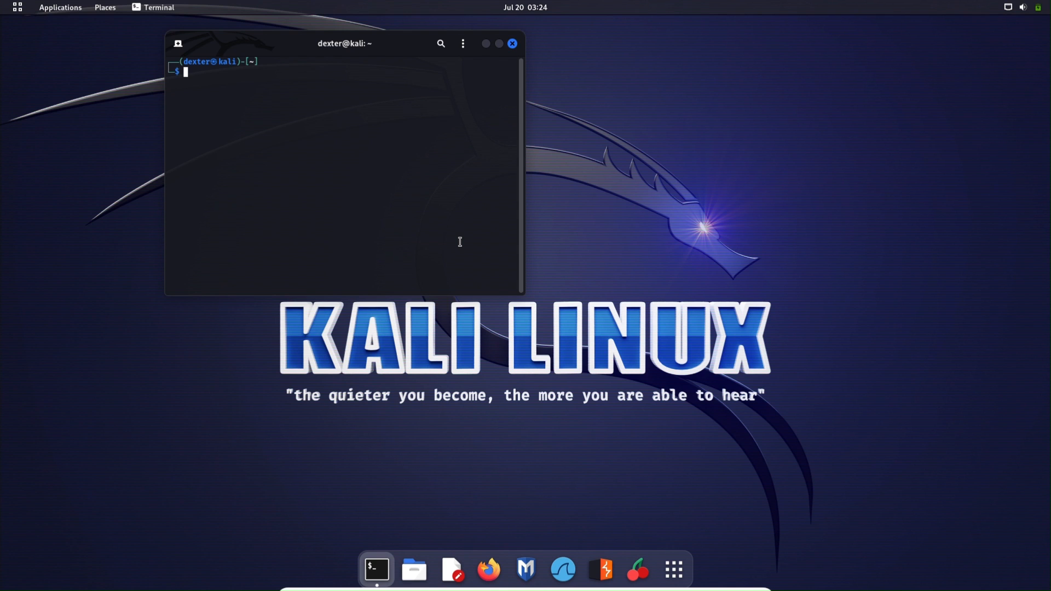
pyautogui.write('sudo apt-get install linux')
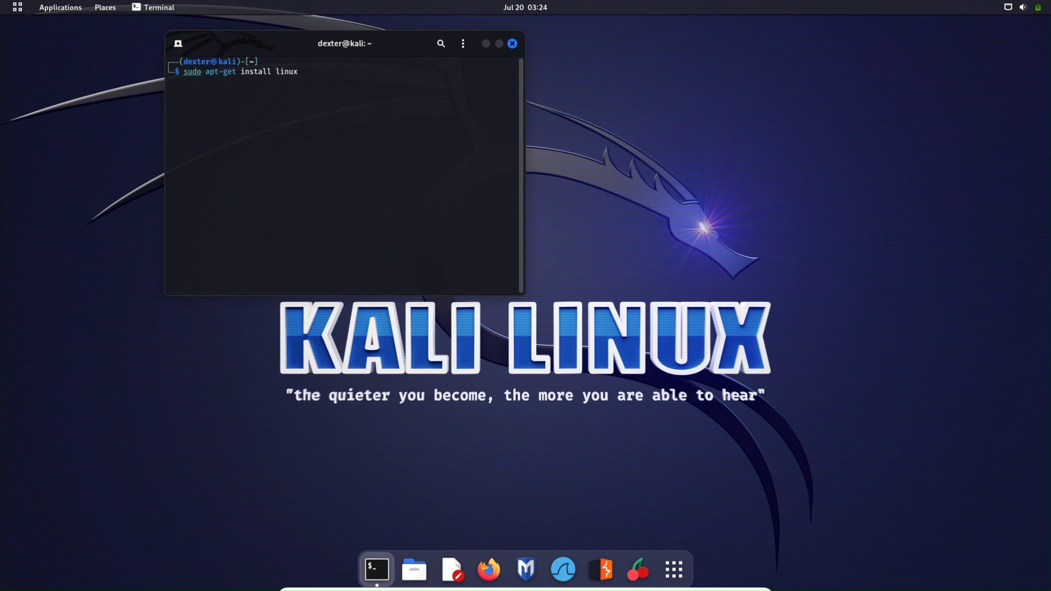
pyautogui.write('-headers')
pyautogui.press('BackSpace')
pyautogui.write('-$(uname -r)')
pyautogui.press('Return')
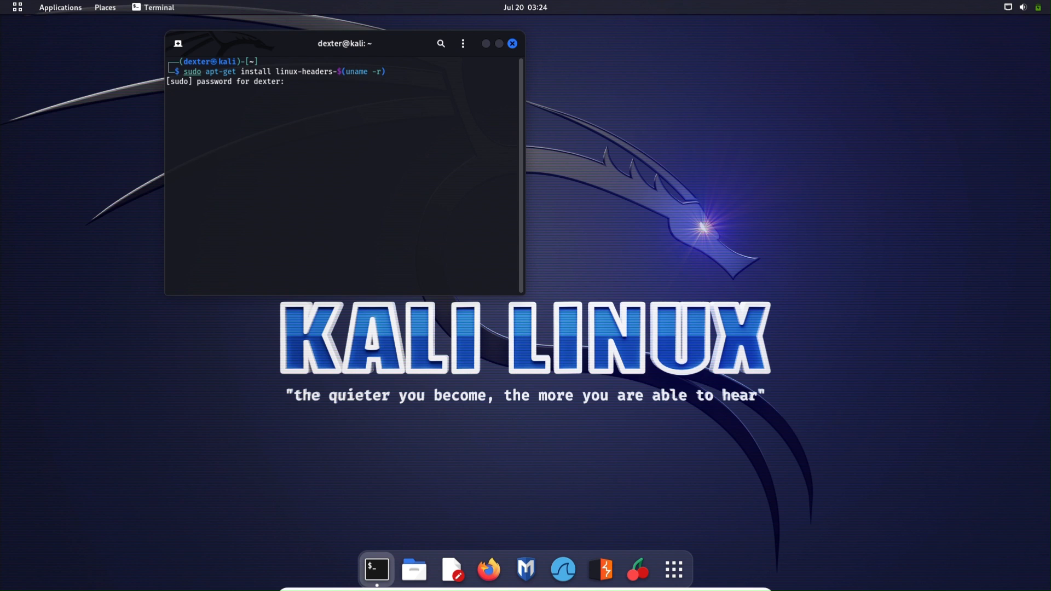
pyautogui.press('Return')
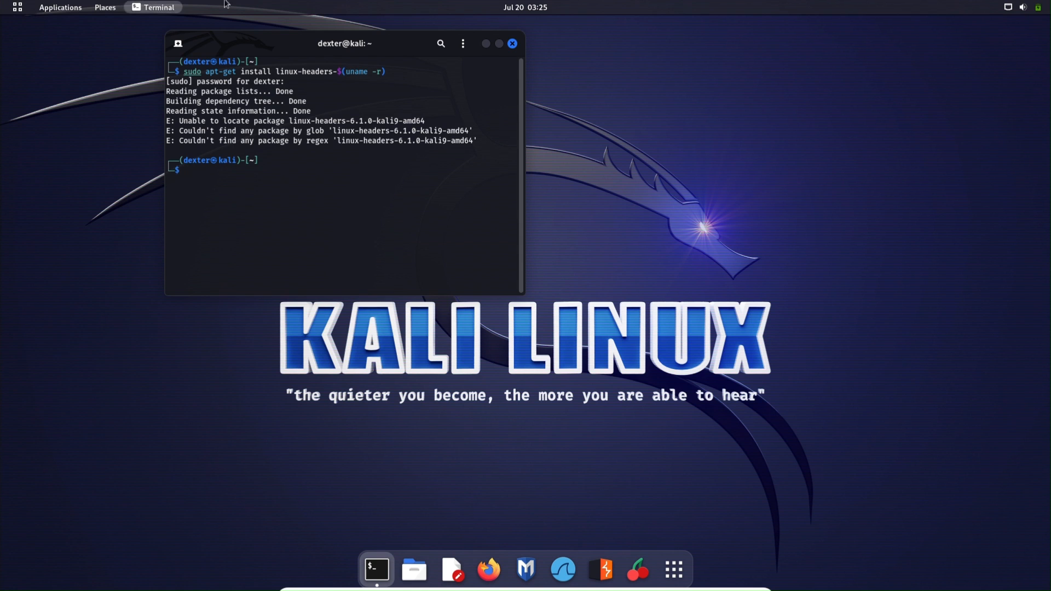
# - Insert the Guest Additions CD image from the Devices menu and close the terminal
pyautogui.moveTo(455, 588)
pyautogui.click(538, 580)
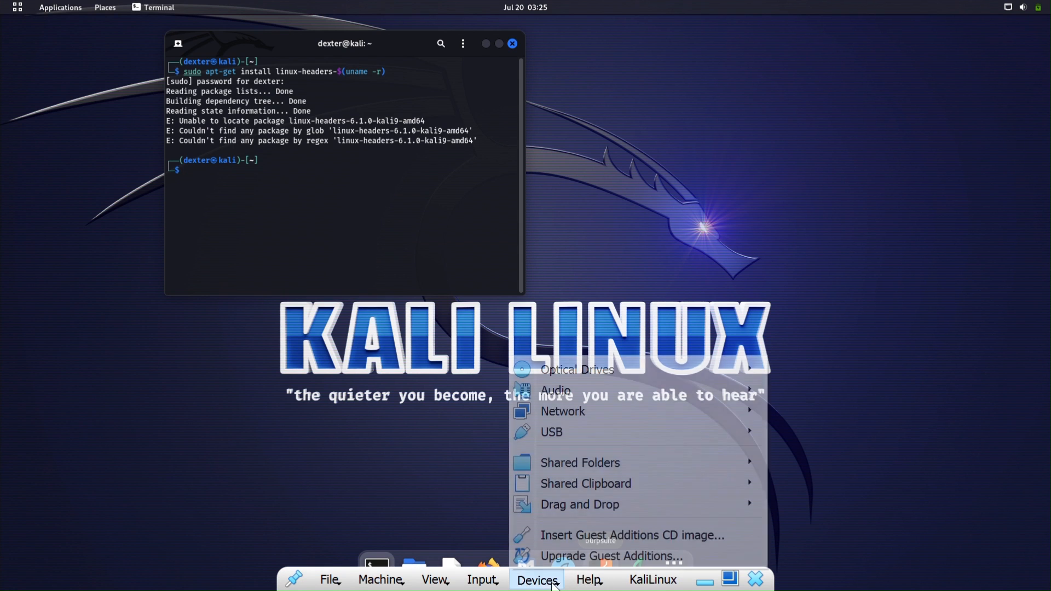
pyautogui.click(583, 530)
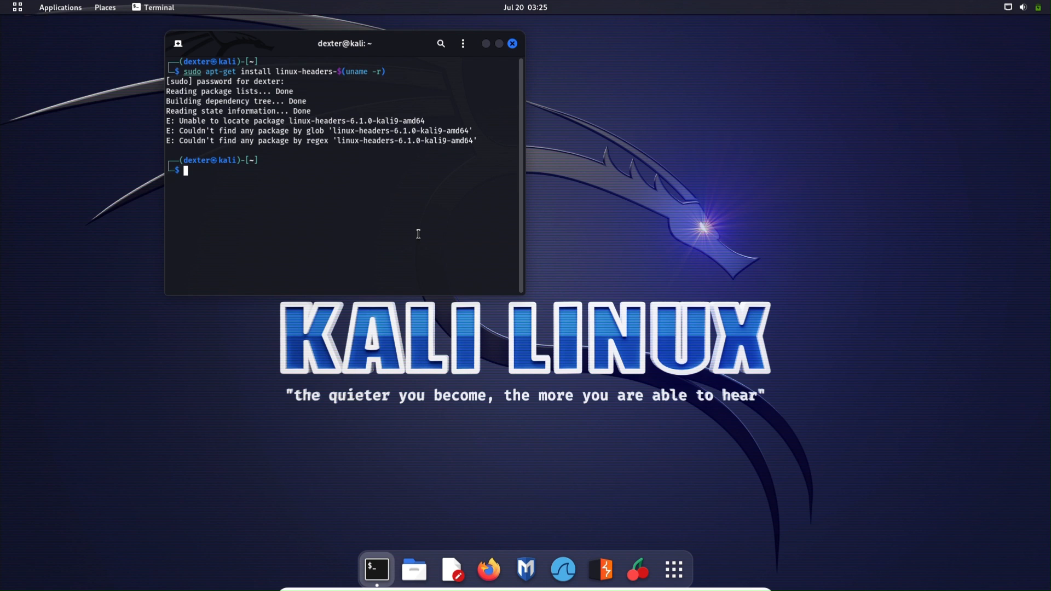
pyautogui.press('Return')
pyautogui.moveTo(377, 45); pyautogui.dragTo(416, 113)
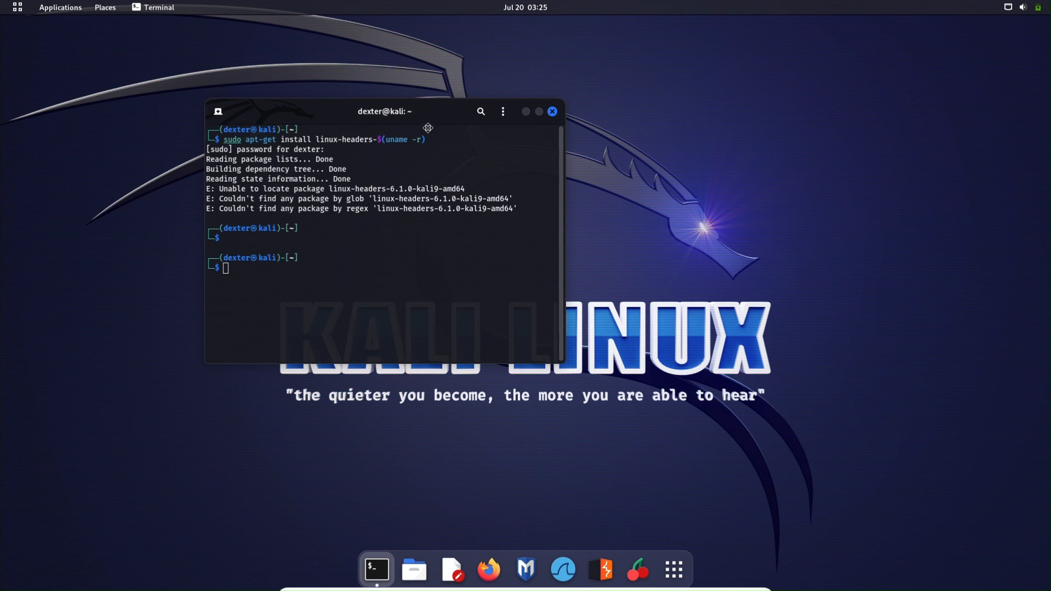
pyautogui.click(552, 111)
# - Insert the Guest Additions CD image again and launch the Files manager
pyautogui.moveTo(635, 587)
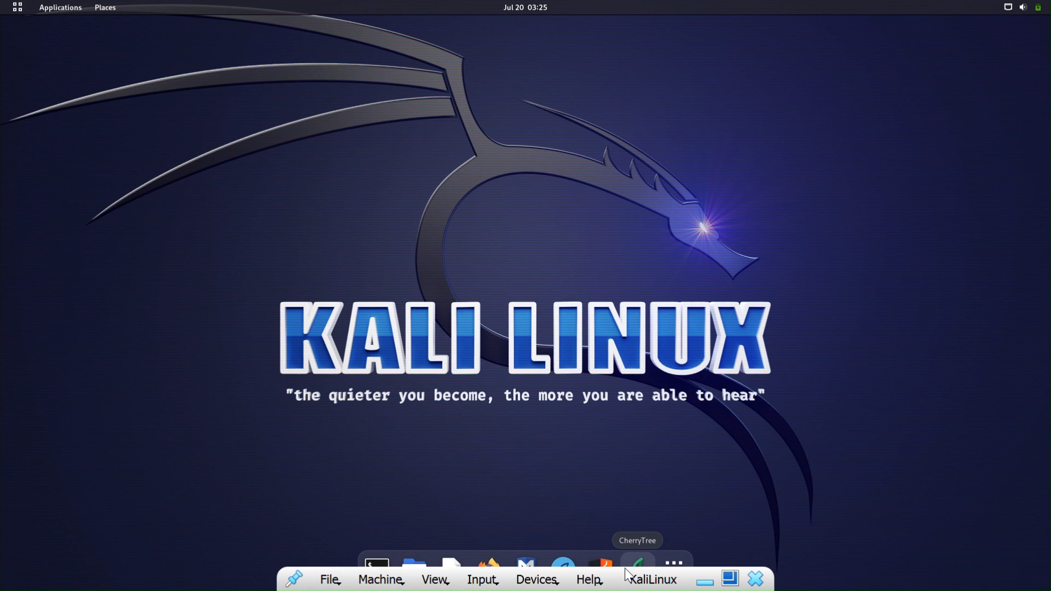
pyautogui.click(564, 584)
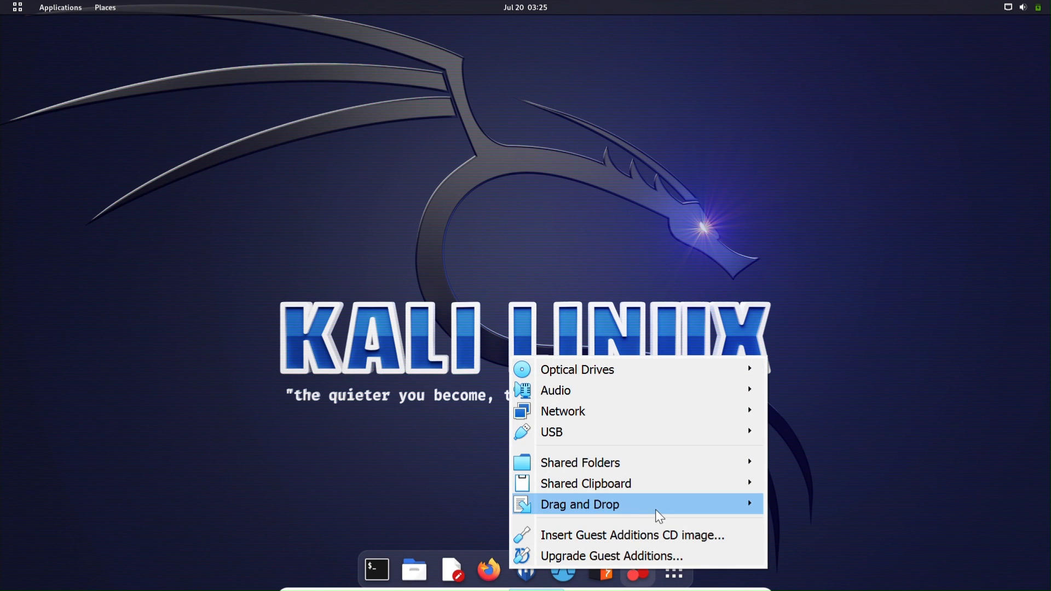
pyautogui.click(647, 539)
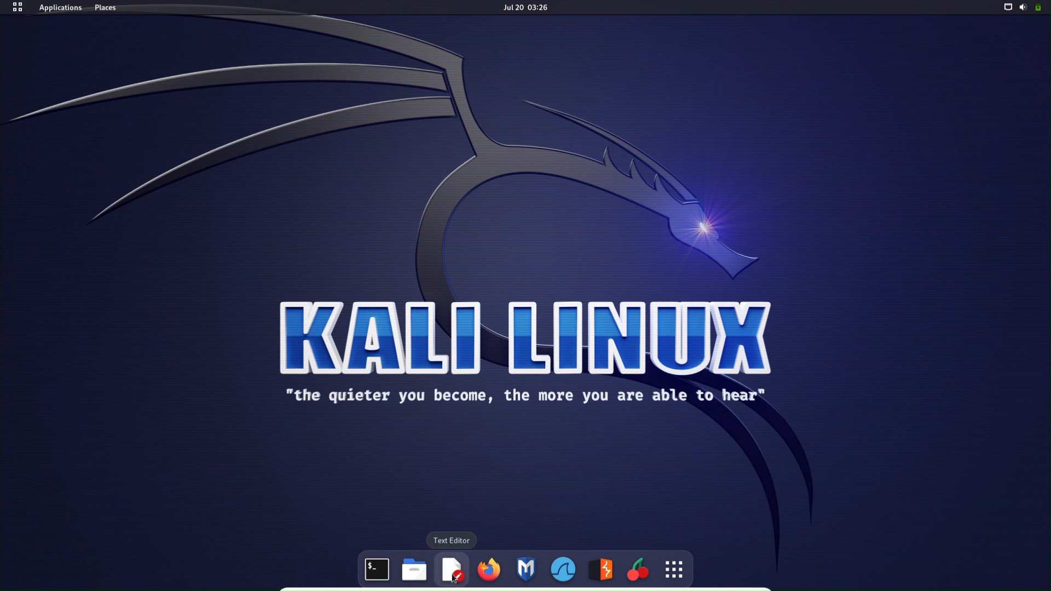
pyautogui.click(408, 565)
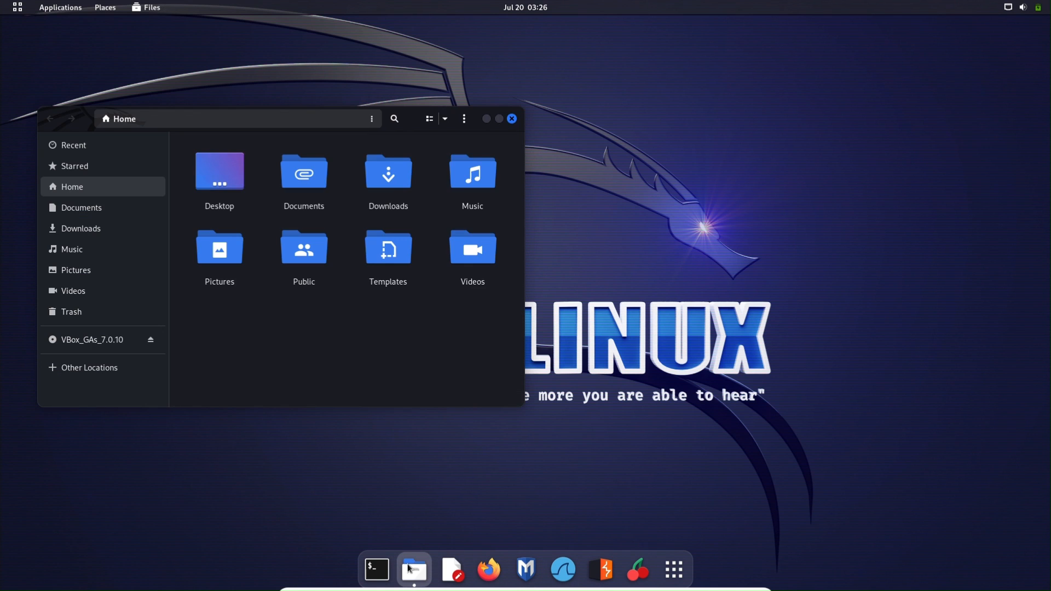
# - Copy all files from the VBox_GAs_7.0.10 disc into the Documents folder
pyautogui.click(108, 346)
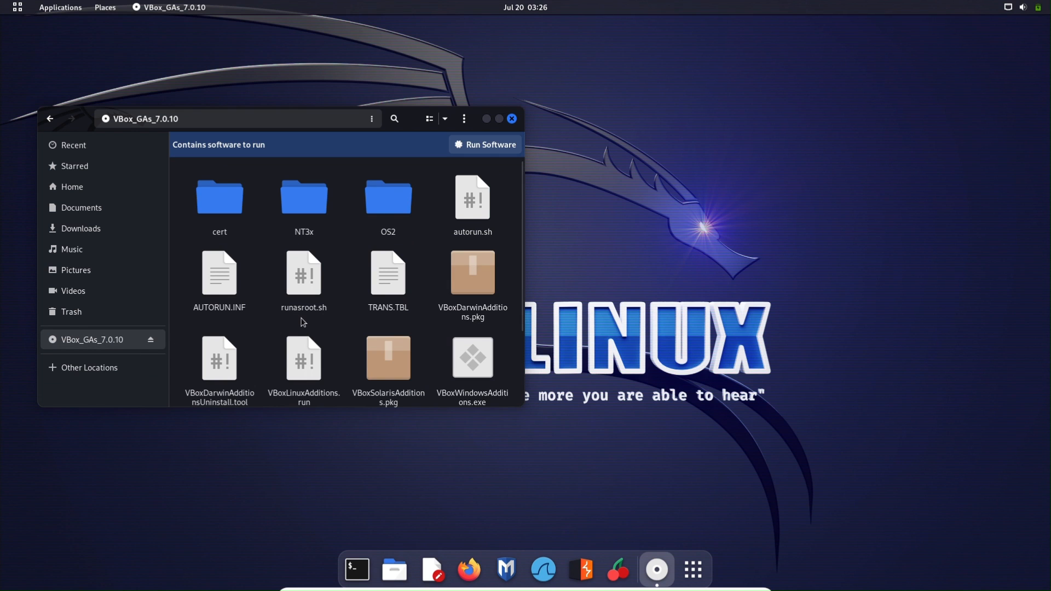
pyautogui.hotkey('ctrl', 'a')
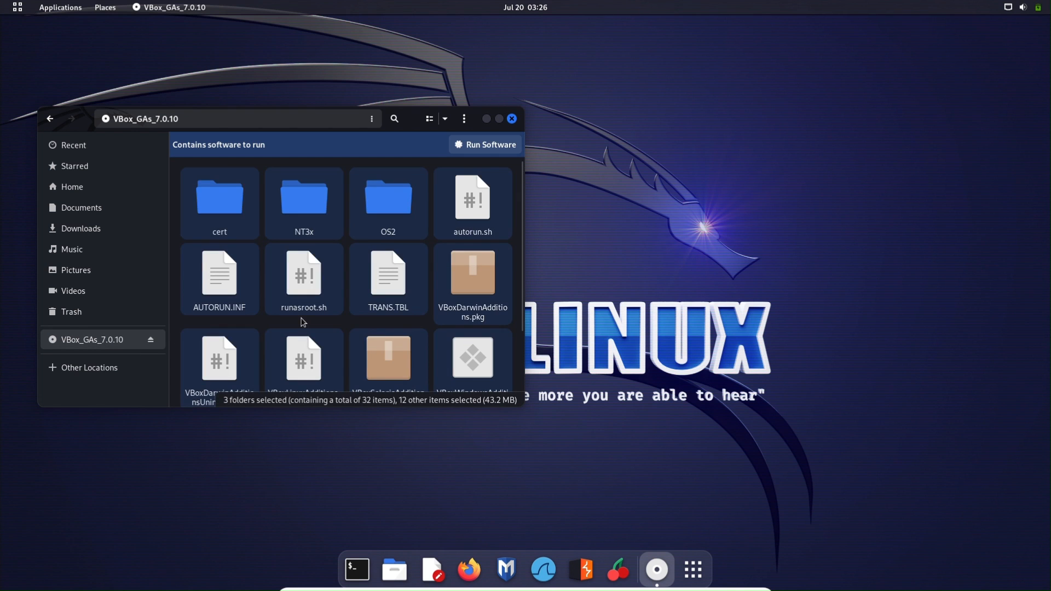
pyautogui.click(80, 213)
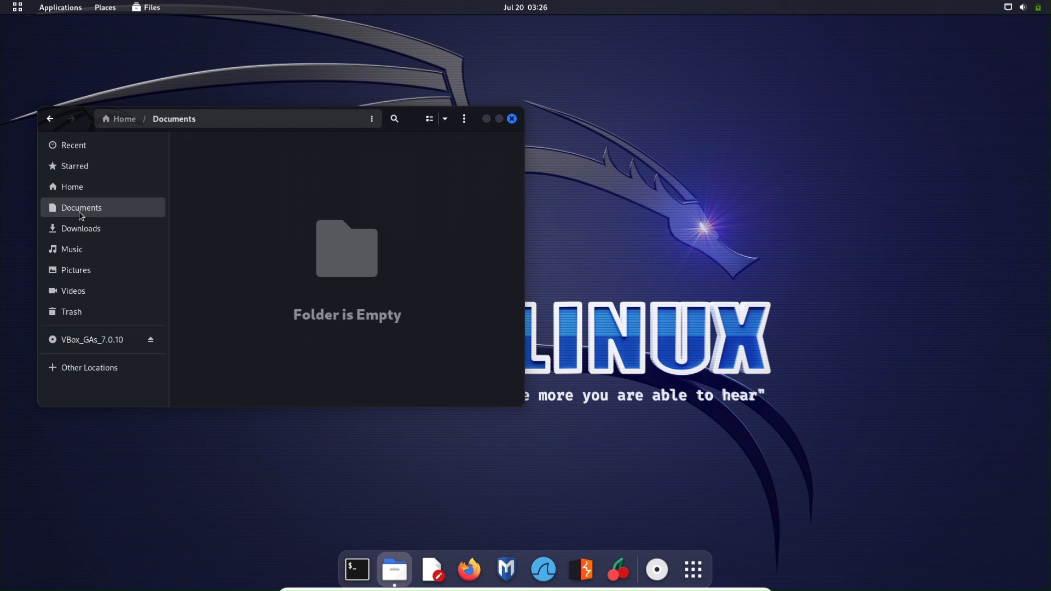
pyautogui.hotkey('ctrl', 'v')
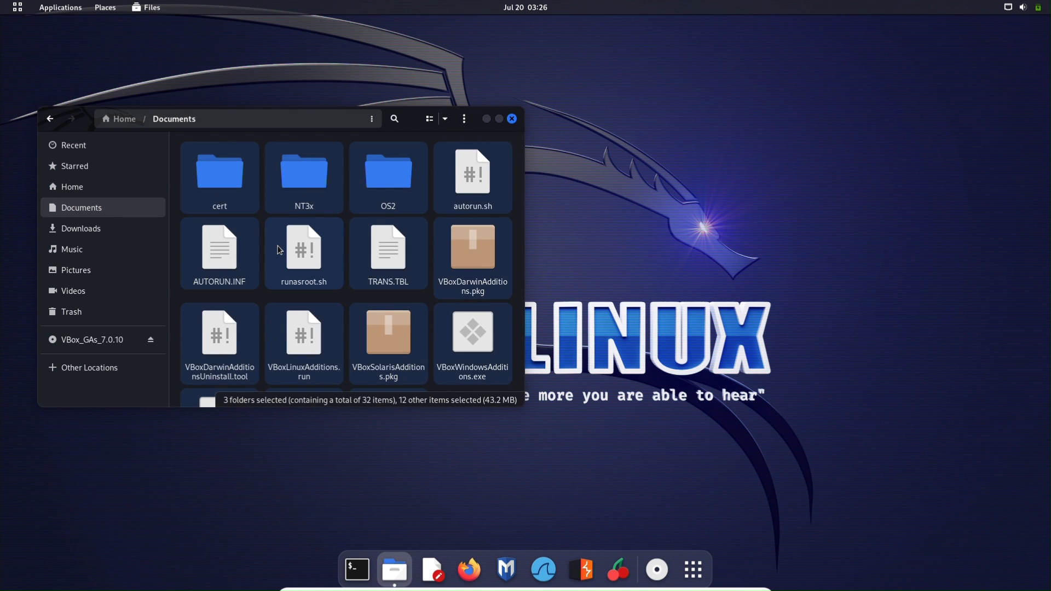
pyautogui.click(357, 569)
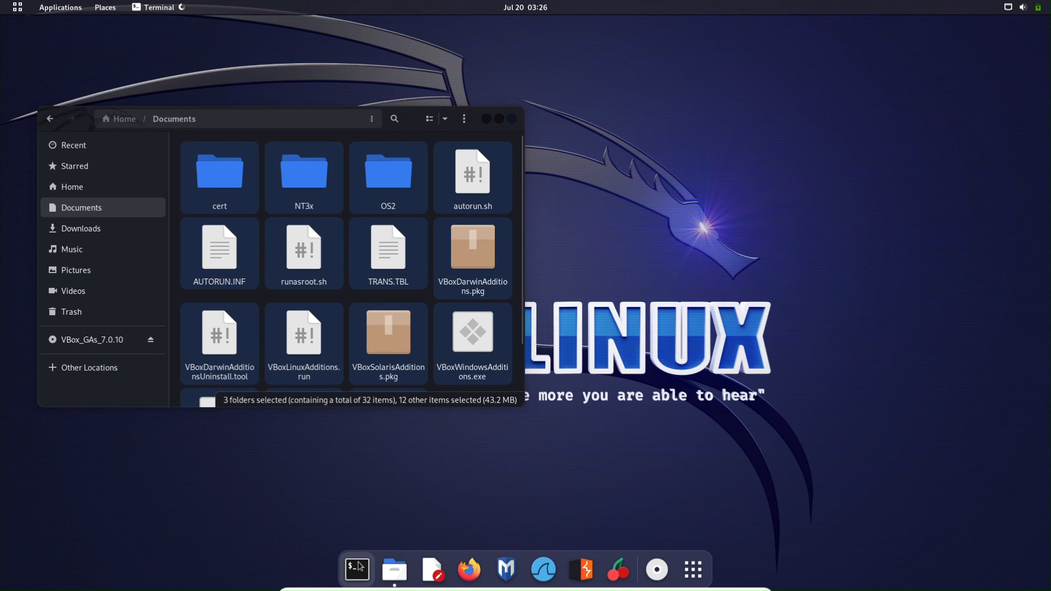
# - Change into Documents and list the installer with ls *run
pyautogui.write('c')
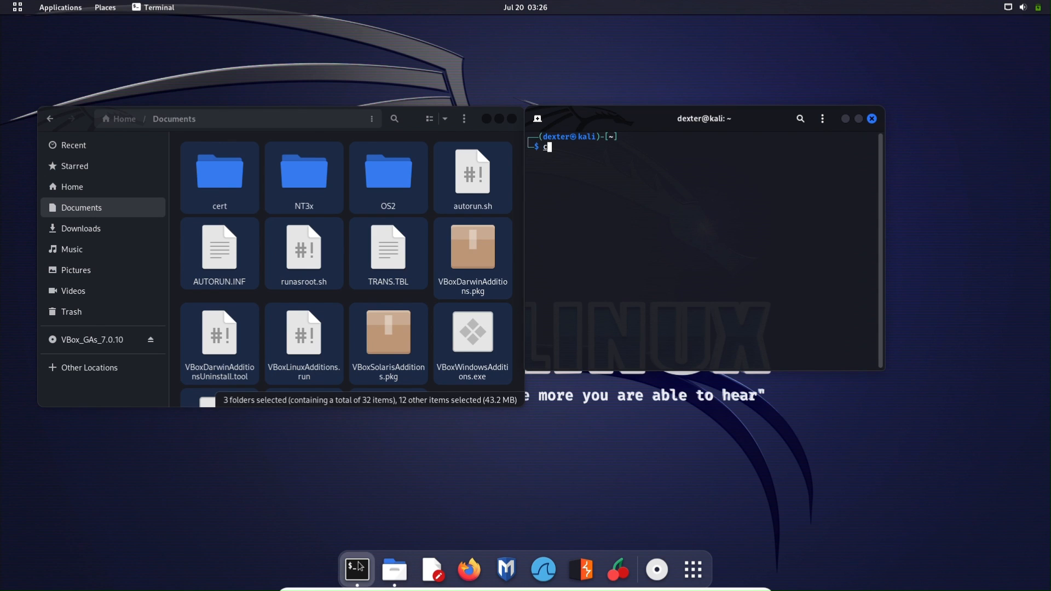
pyautogui.write('d Documents')
pyautogui.press('Return')
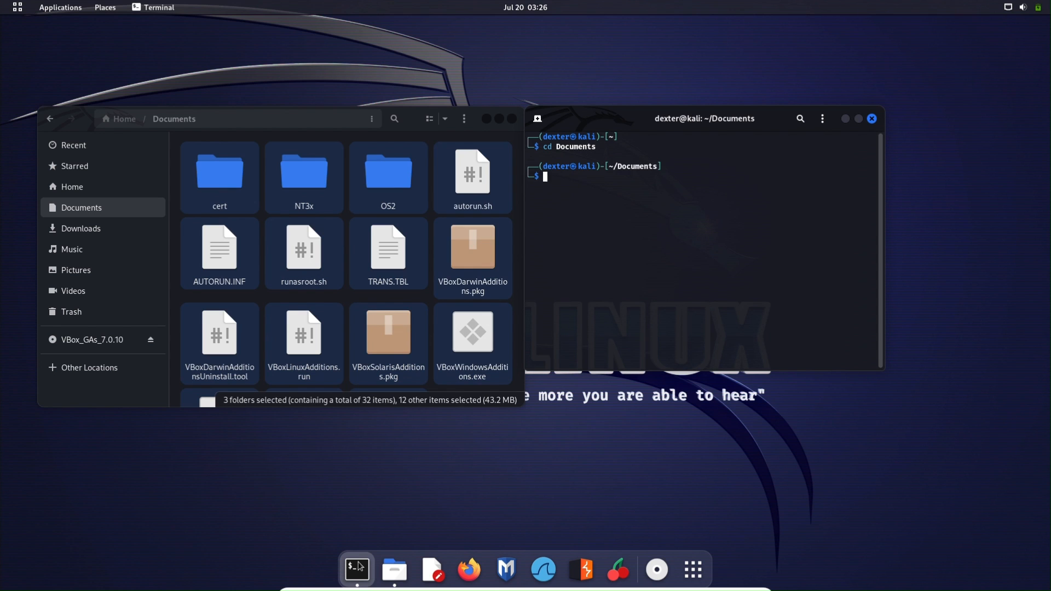
pyautogui.write('ls')
pyautogui.write('*run')
pyautogui.press('Return')
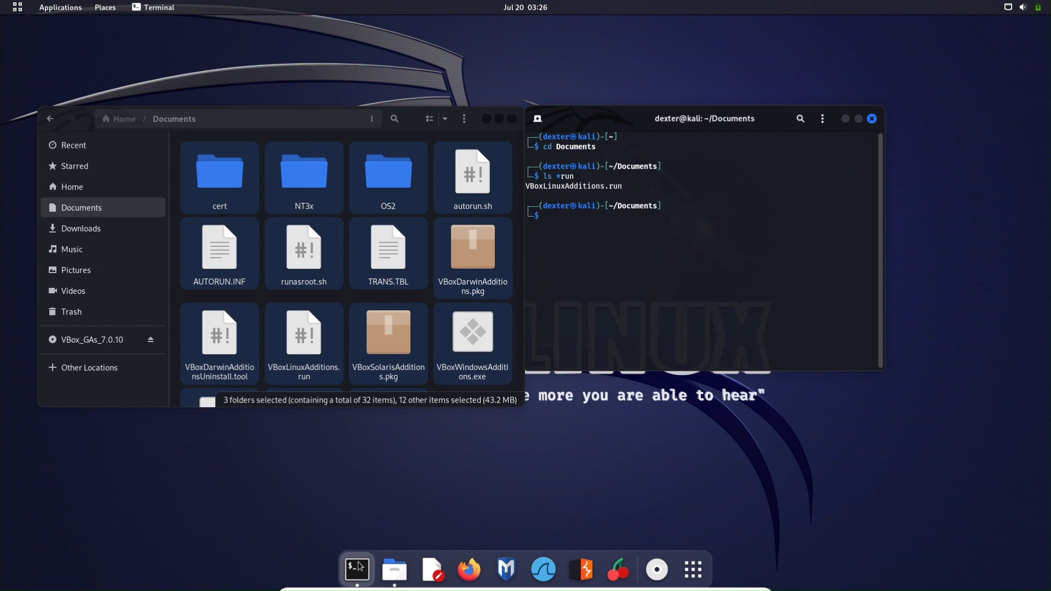
# - Run chmod 777 VBoxLinuxAdditions.run to make the installer executable
pyautogui.write('chmod 777')
pyautogui.press('Tab')
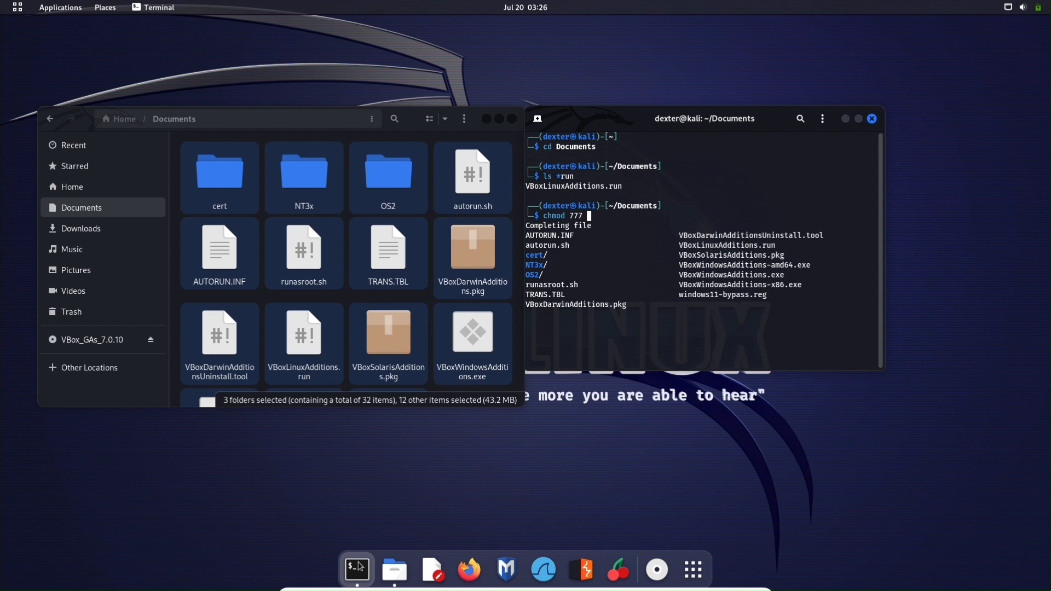
pyautogui.press('Tab')
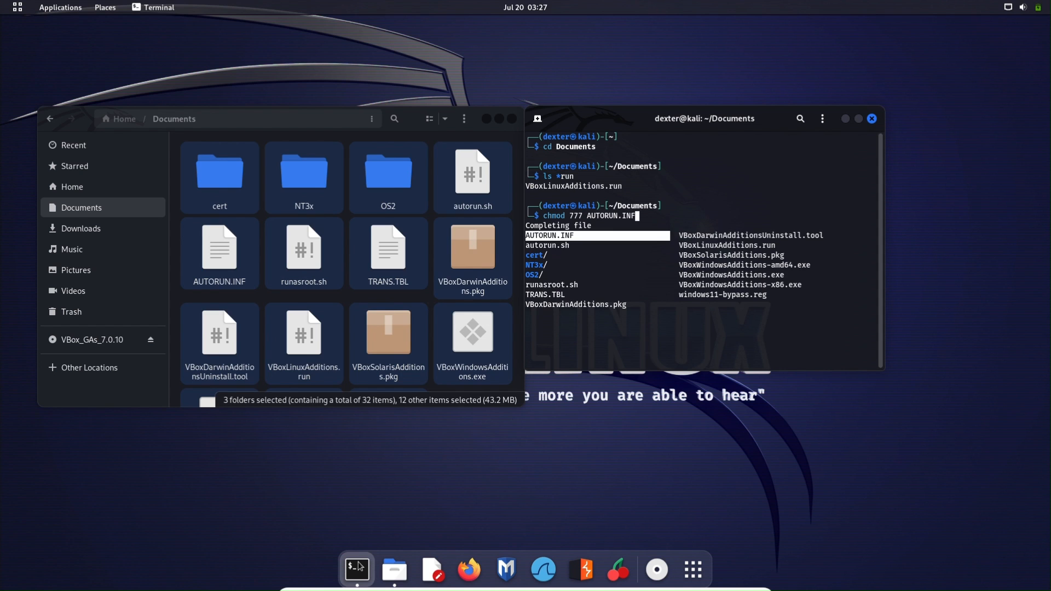
pyautogui.press('Right')
pyautogui.press('Down')
pyautogui.press('Return')
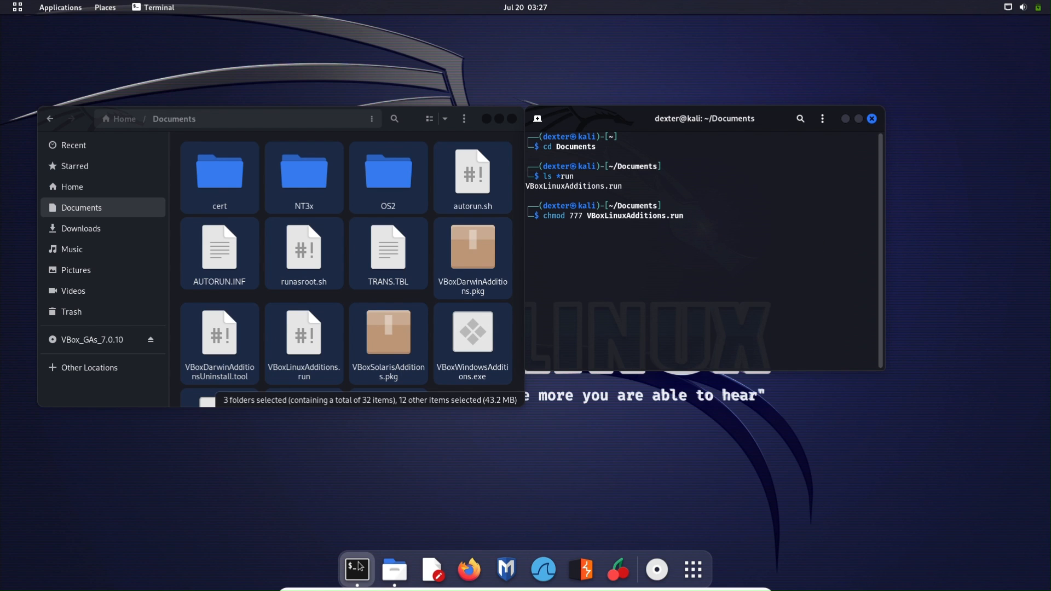
pyautogui.press('Return')
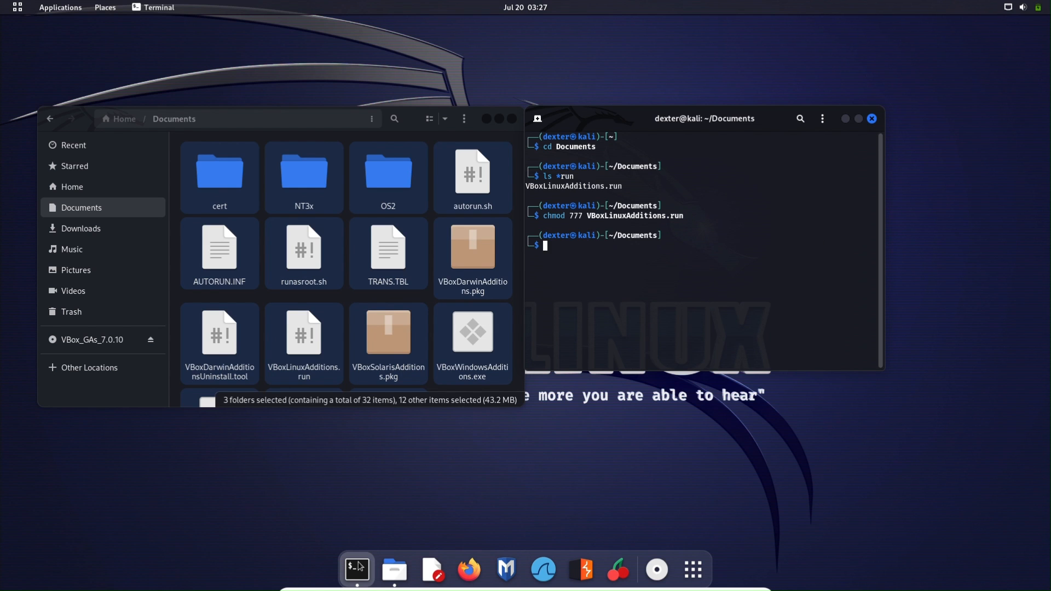
# - Launch sudo ./VBoxLinuxAdditions.run and enter the account password
pyautogui.write('sudo')
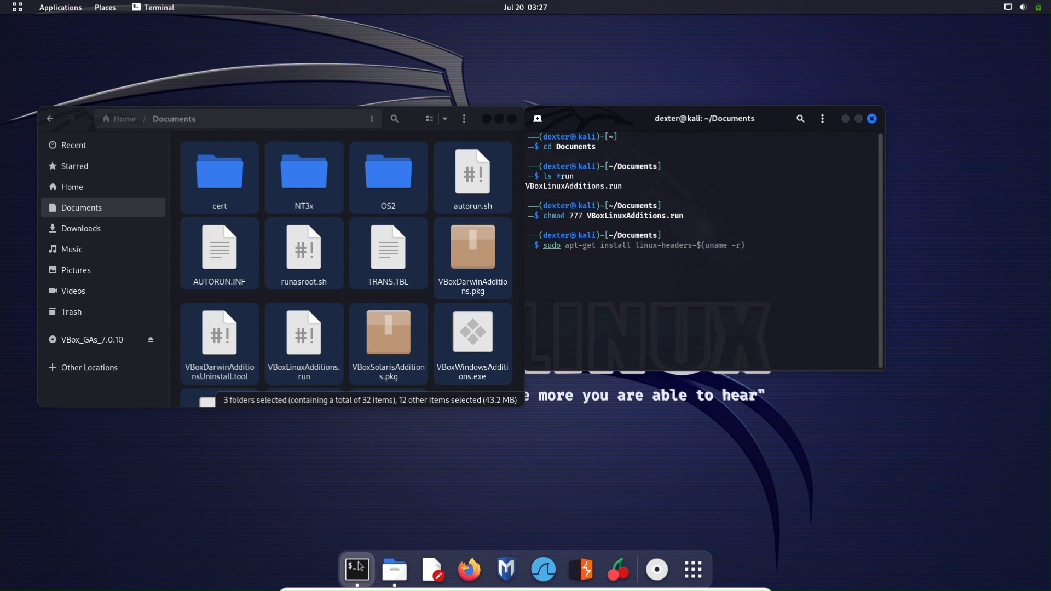
pyautogui.write(' ./')
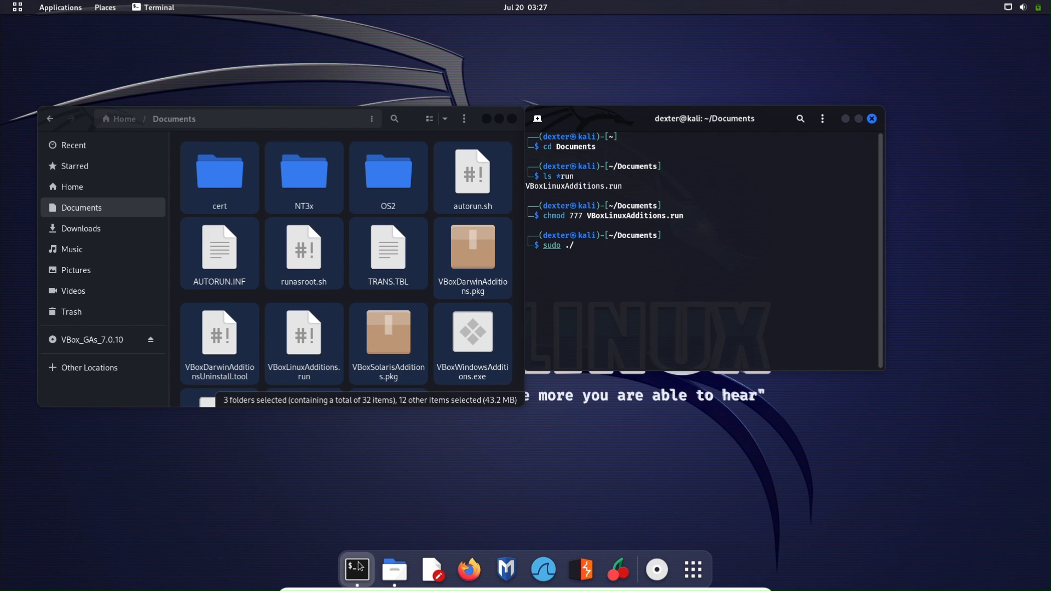
pyautogui.press('Tab')
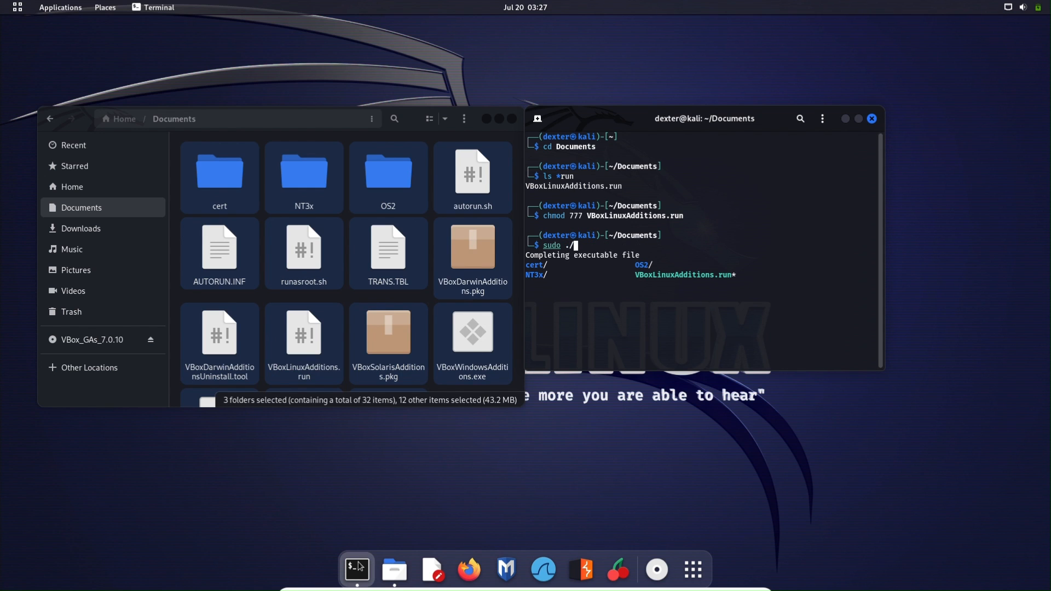
pyautogui.press('Tab')
pyautogui.press('Tab')
pyautogui.press('Tab')
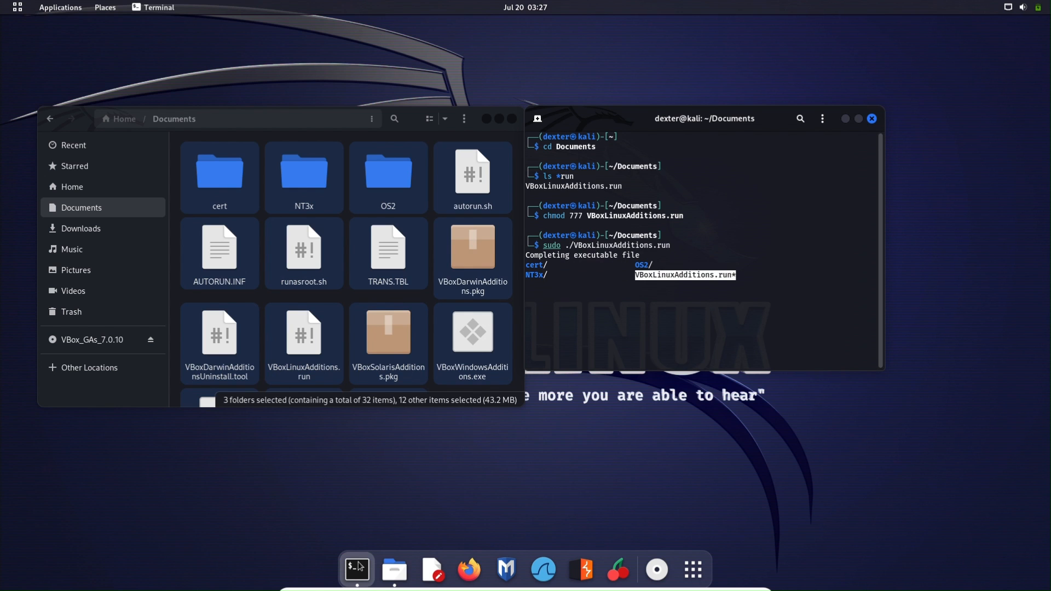
pyautogui.press('Return')
pyautogui.press('Return')
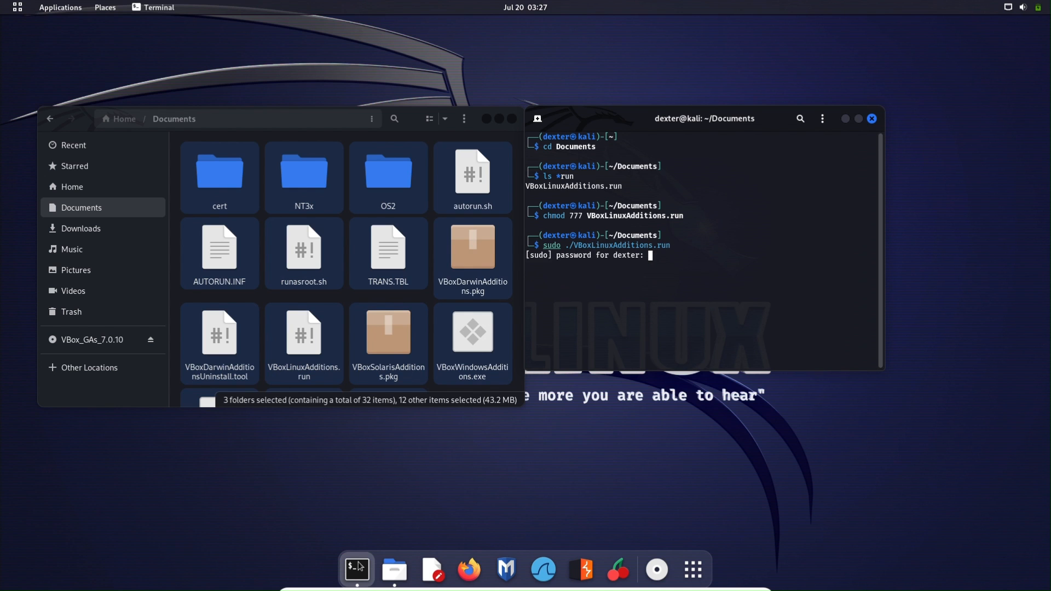
pyautogui.press('Return')
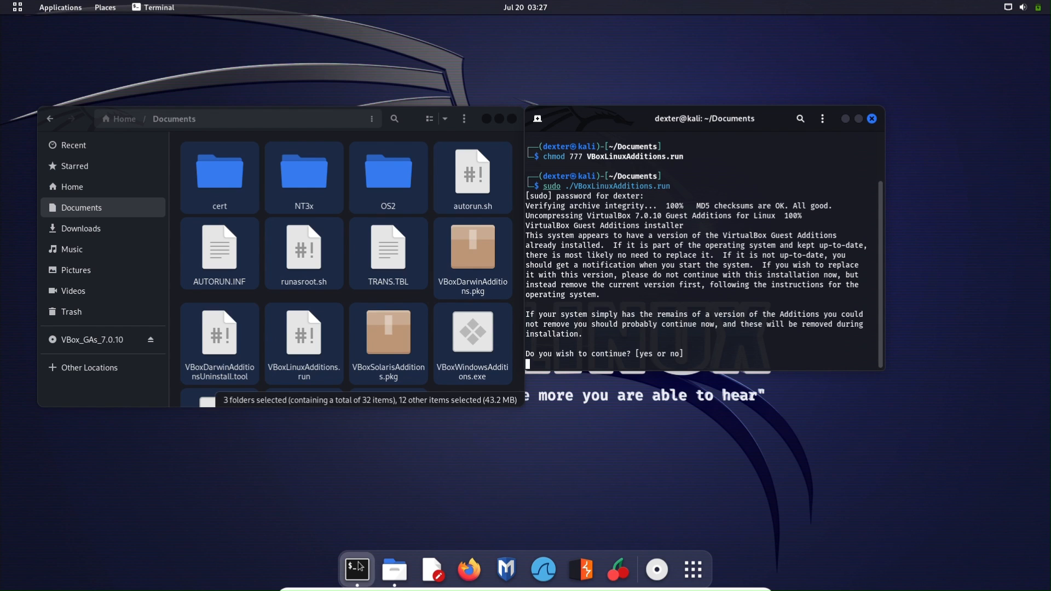
# - Answer yes to continue the Guest Additions install, close Files, and run sudo reboot now
pyautogui.write('yes')
pyautogui.press('Return')
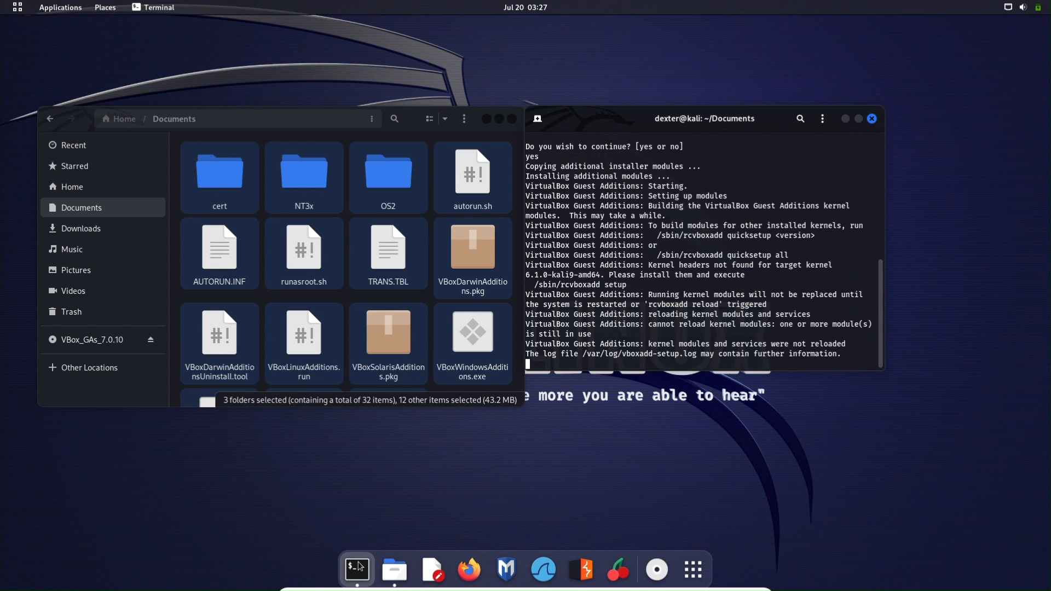
pyautogui.click(513, 119)
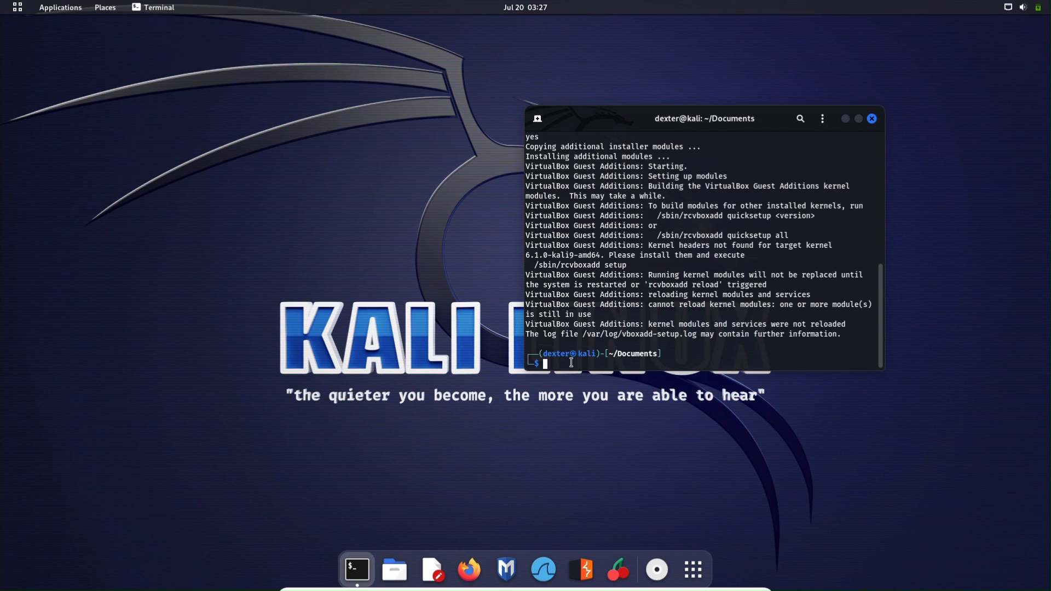
pyautogui.write('sudo reboot now')
pyautogui.press('Return')
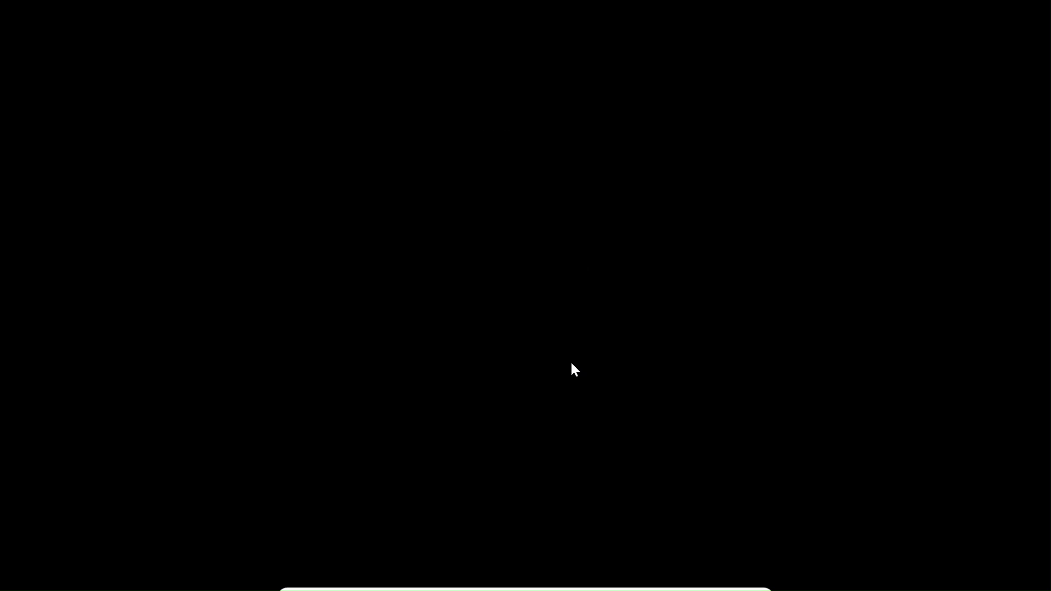